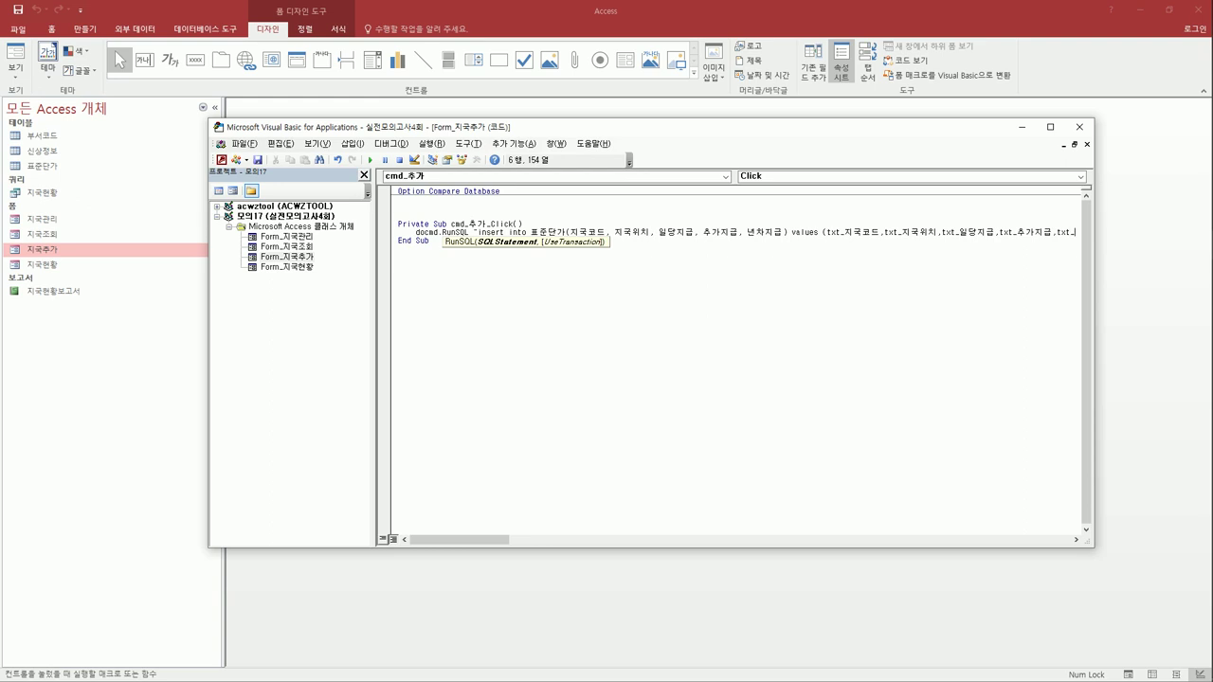
Complete the INSERT statement's value list in cmd_추가_Click with txt_년차지급 and a closing parenthesis.
{"action": "type", "text": "연차지급"}
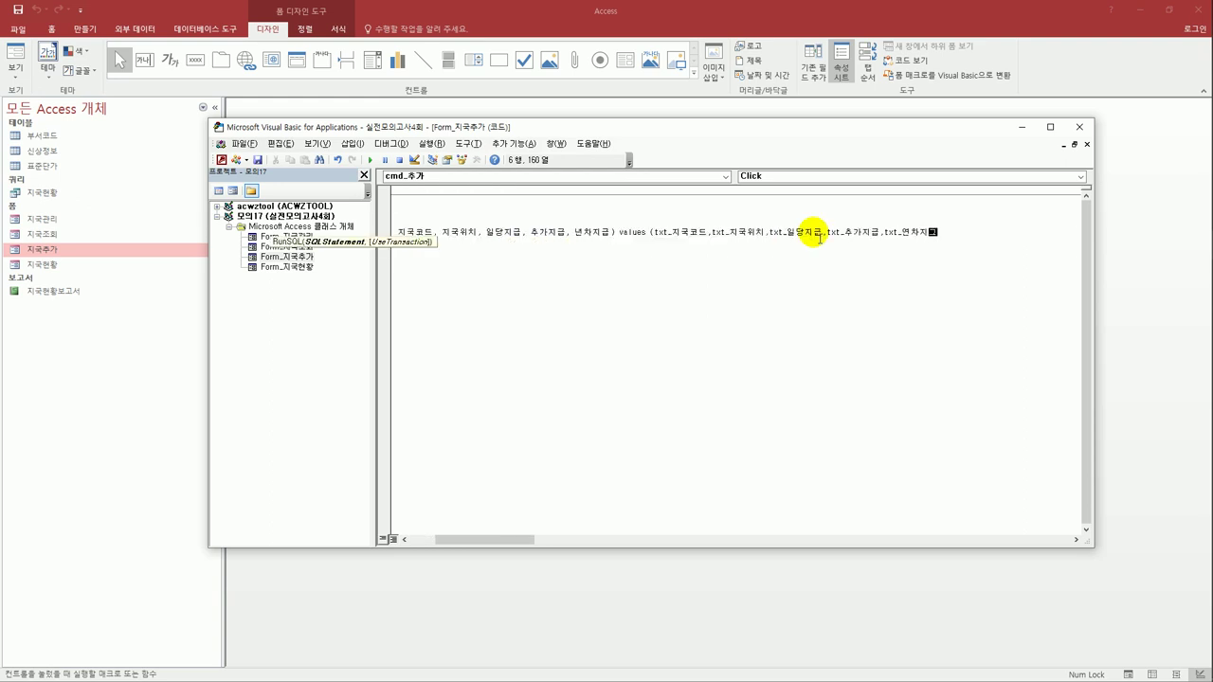
{"action": "type", "text": ")"}
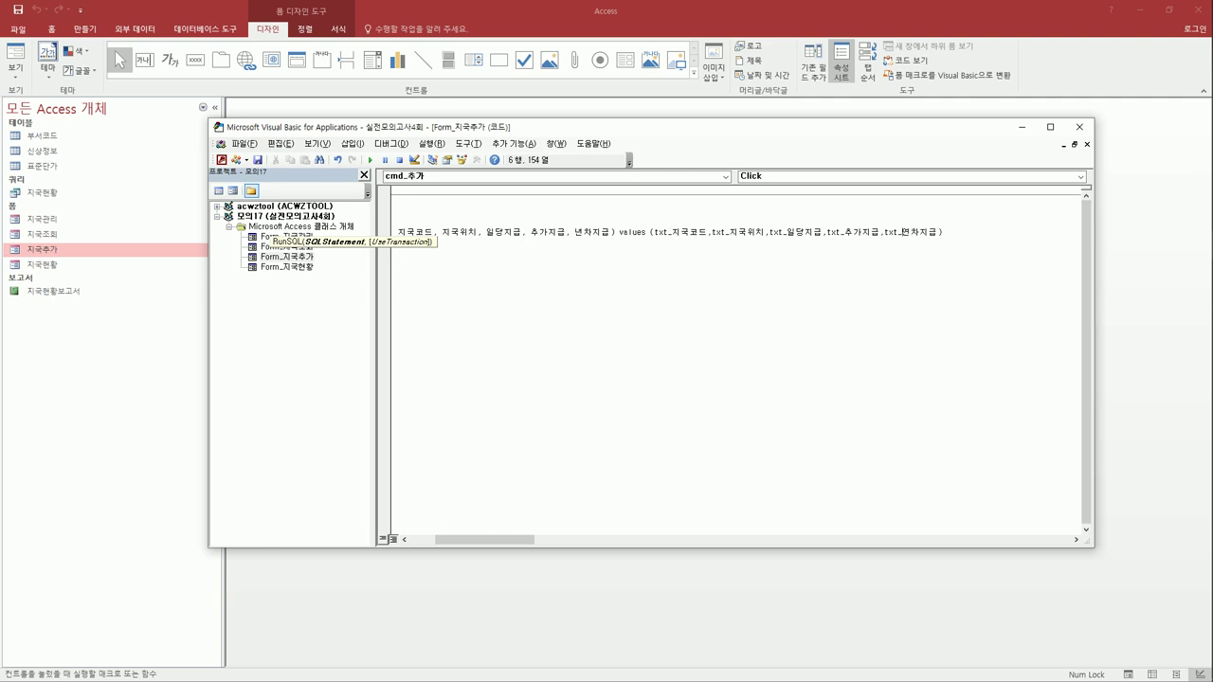
{"action": "key", "text": "BackSpace"}
{"action": "type", "text": "년"}
{"action": "left_click", "coordinate": [815, 236]}
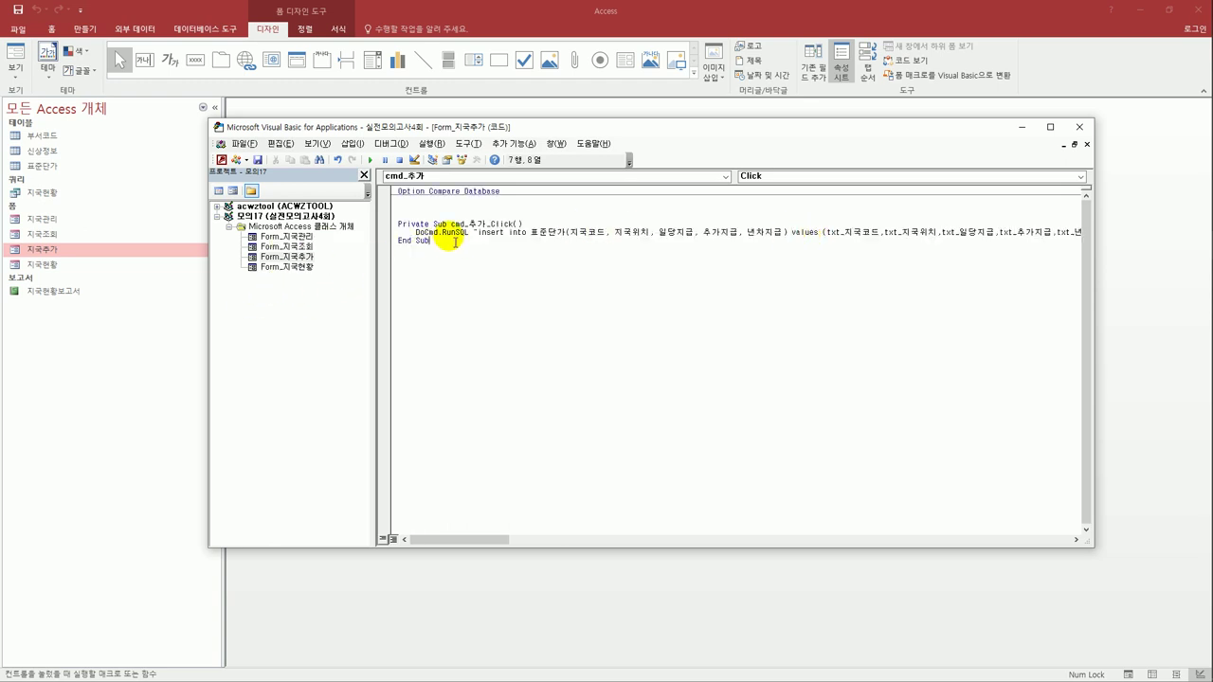
{"action": "left_click", "coordinate": [533, 234]}
{"action": "left_click", "coordinate": [582, 235]}
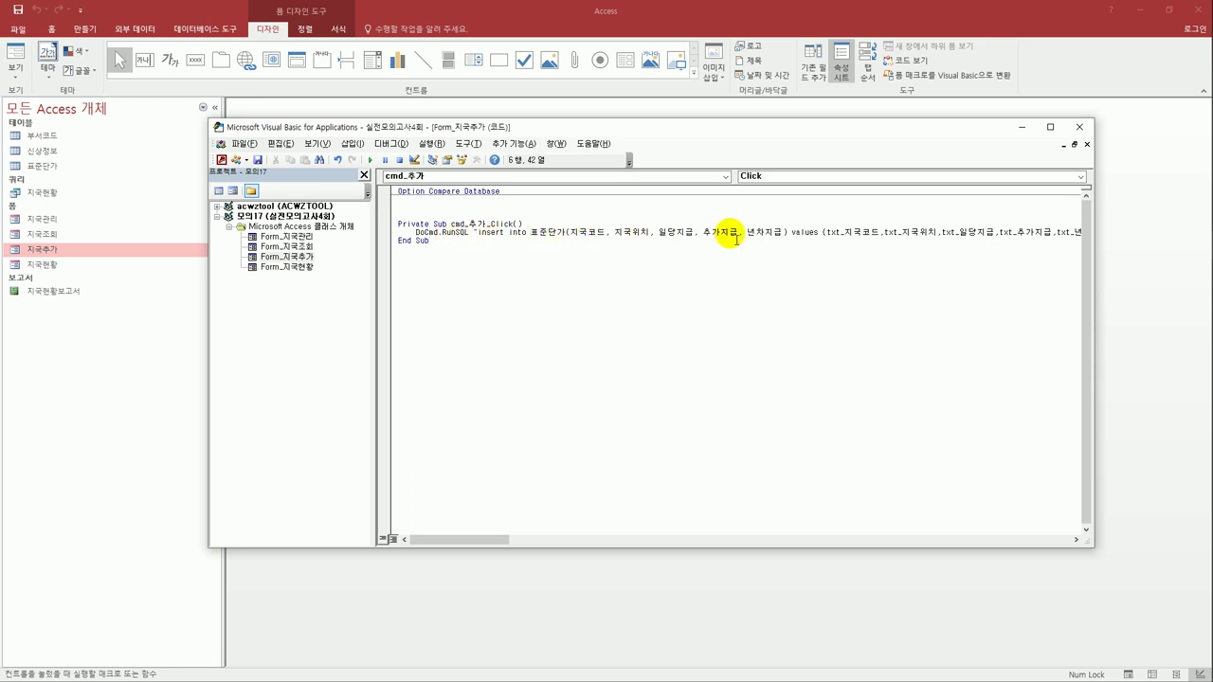
{"action": "left_click", "coordinate": [768, 234]}
{"action": "left_click_drag", "start_coordinate": [791, 235], "coordinate": [873, 236]}
{"action": "left_click", "coordinate": [831, 236]}
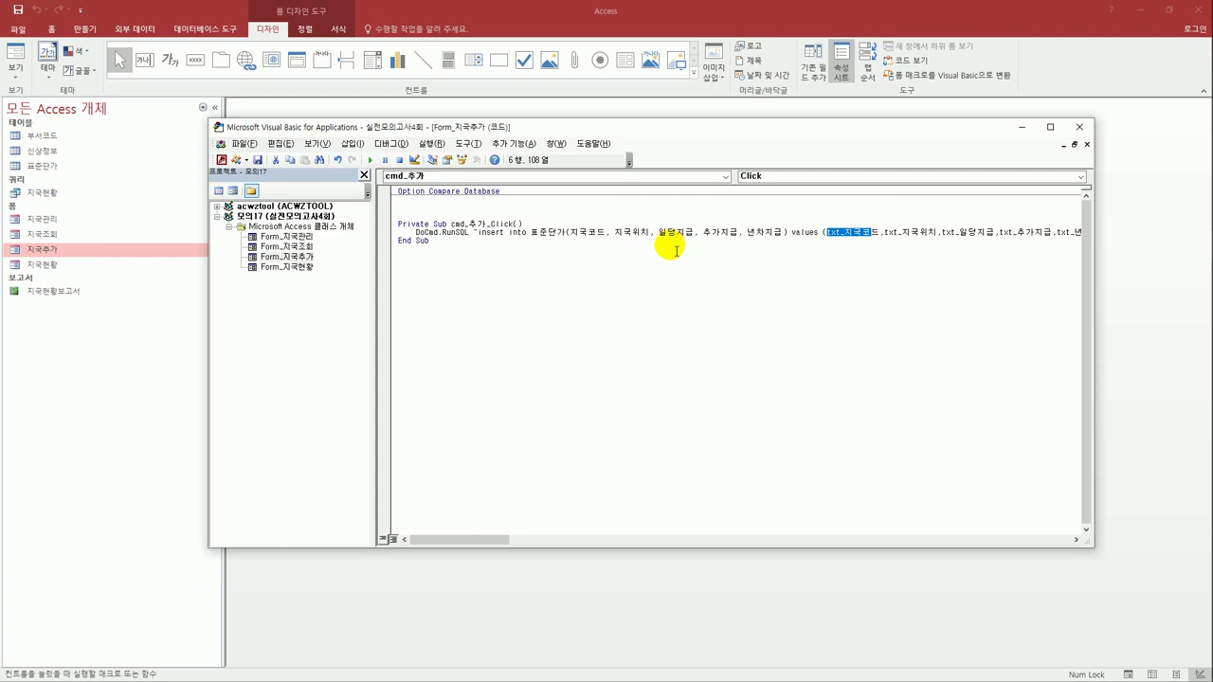
Close the code editor, then save and close the 지국추가 form.
{"action": "left_click", "coordinate": [1076, 127]}
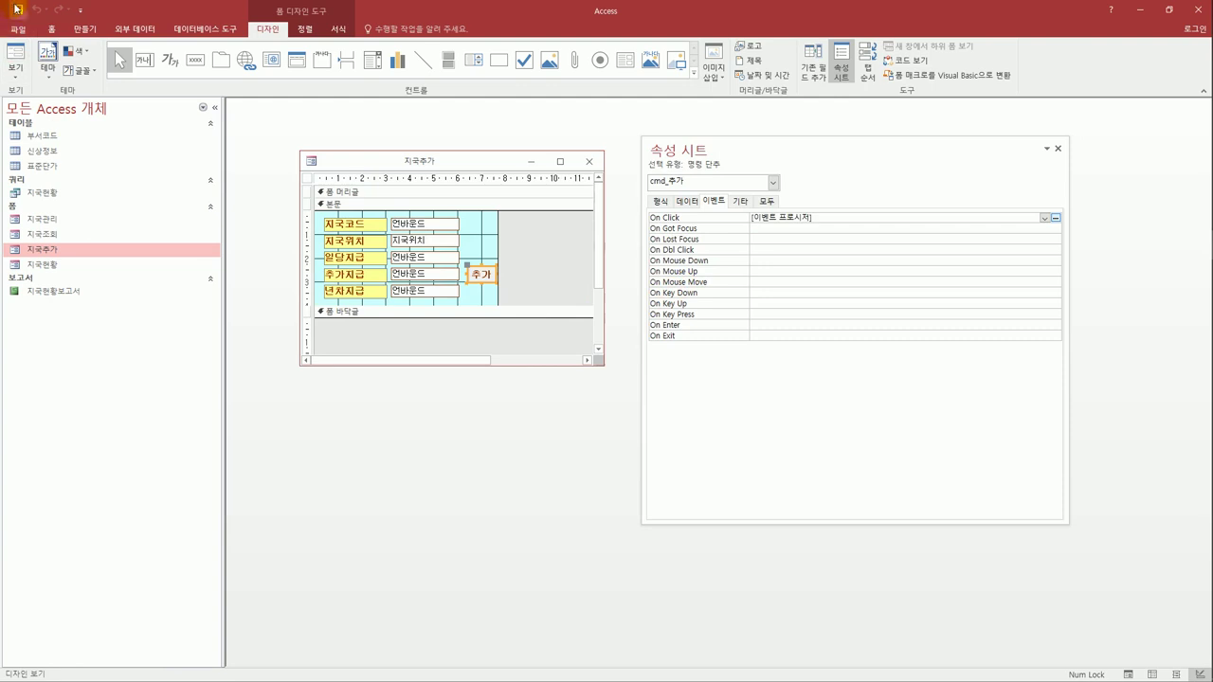
{"action": "left_click", "coordinate": [588, 163]}
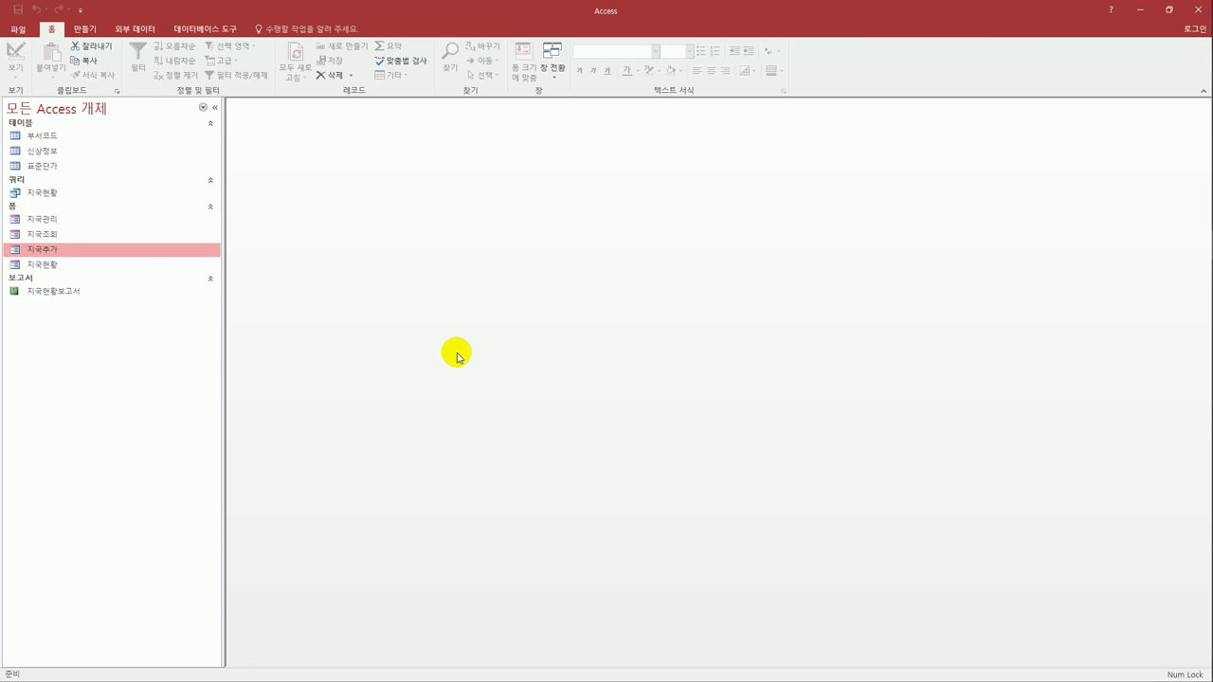
Create a new query in design view containing the 부서코드, 신상정보 and 표준단가 tables.
{"action": "left_click", "coordinate": [82, 31]}
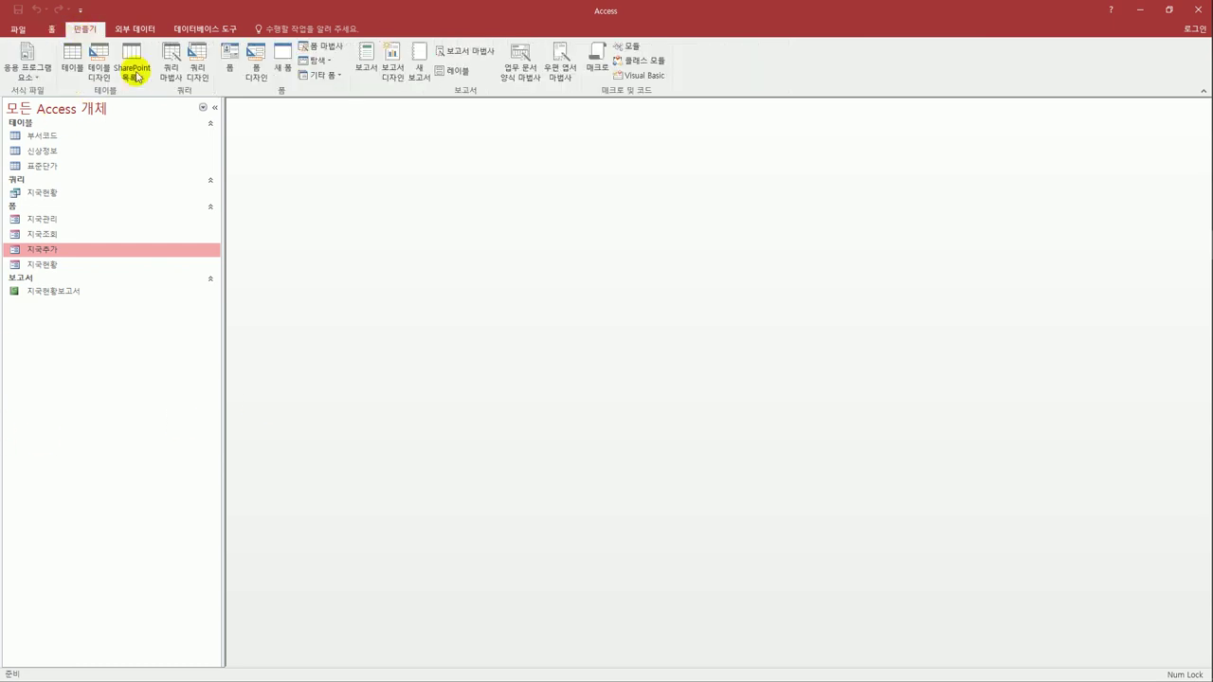
{"action": "left_click", "coordinate": [197, 69]}
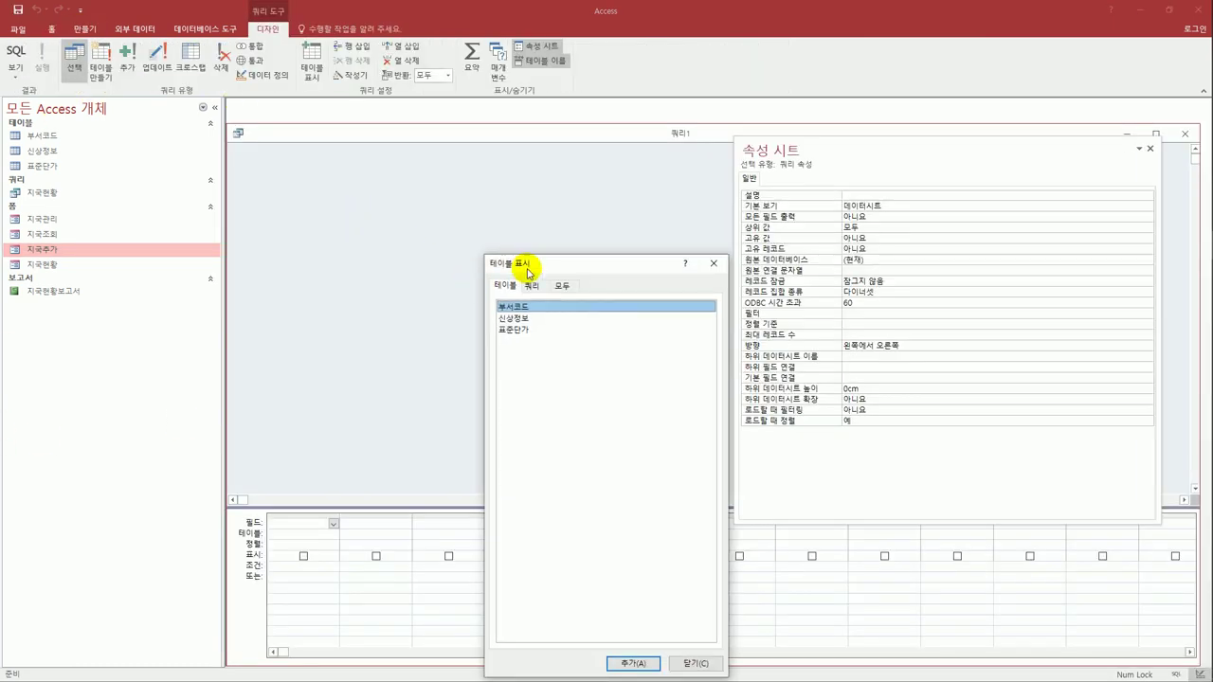
{"action": "left_click_drag", "start_coordinate": [532, 266], "coordinate": [570, 225]}
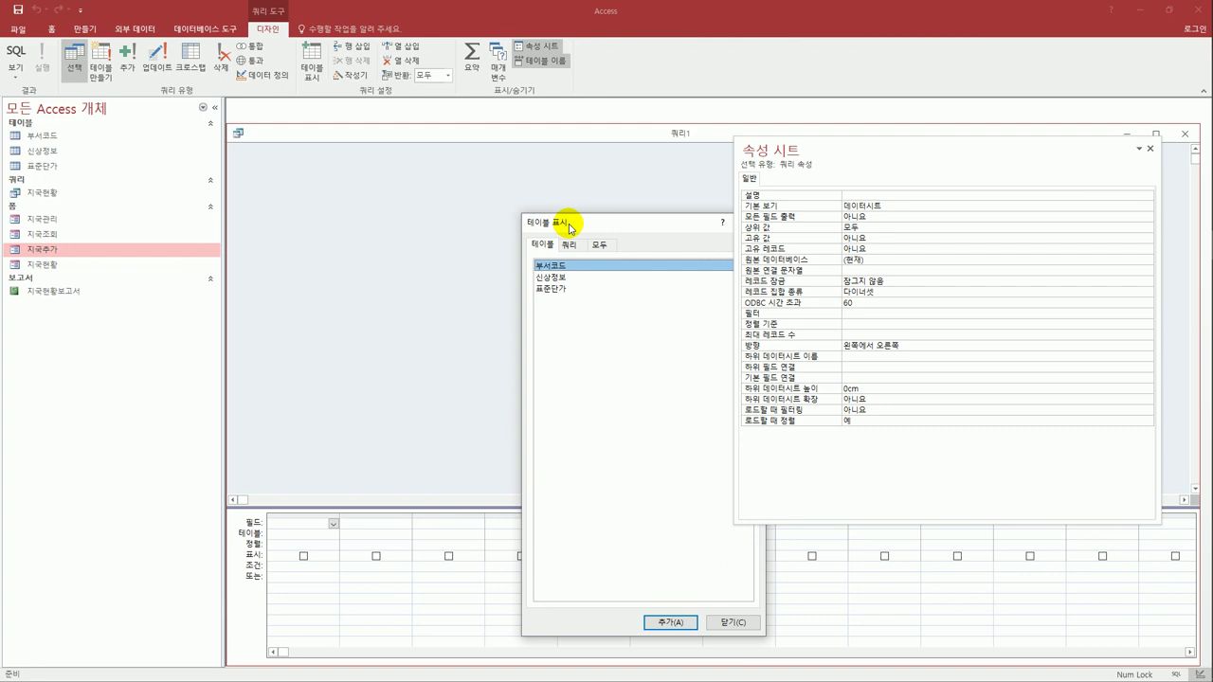
{"action": "double_click", "coordinate": [576, 265]}
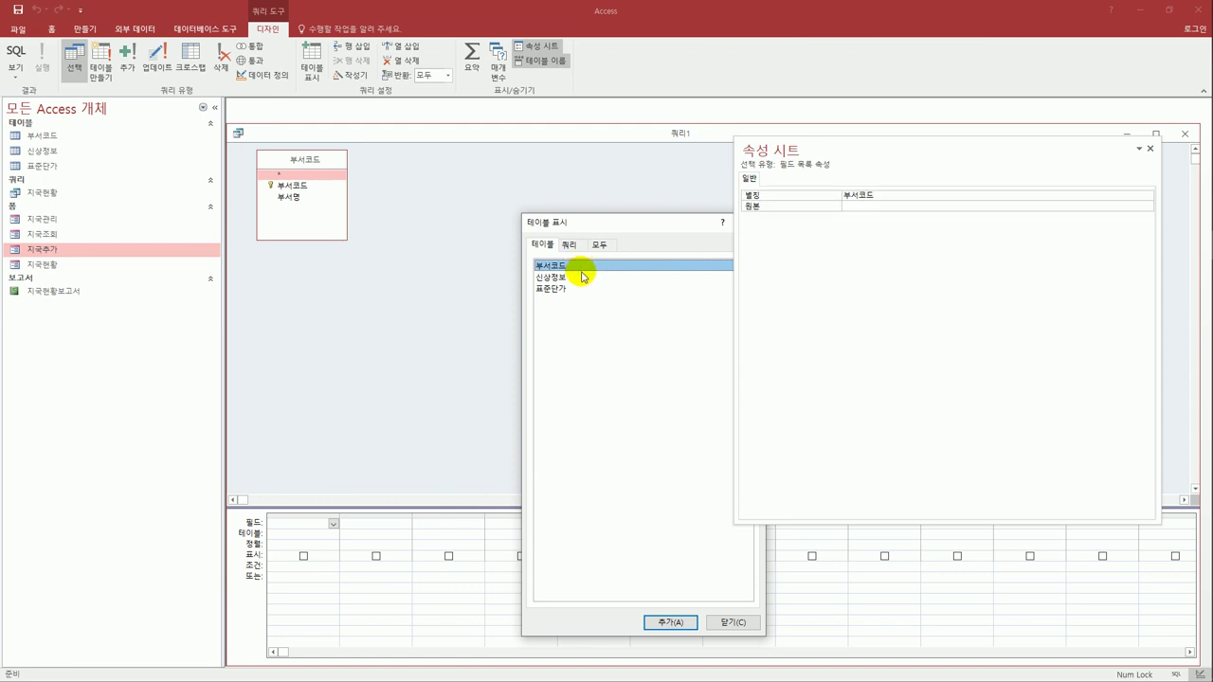
{"action": "double_click", "coordinate": [582, 277]}
{"action": "left_click", "coordinate": [568, 290]}
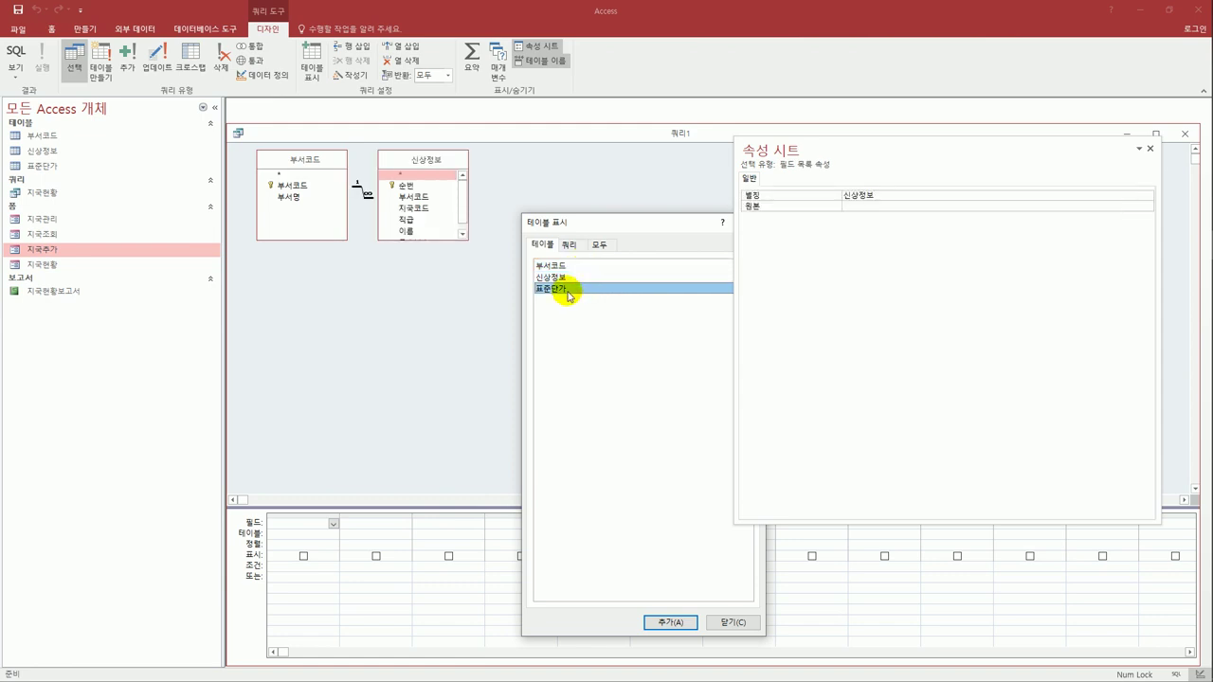
{"action": "double_click", "coordinate": [567, 290]}
{"action": "left_click_drag", "start_coordinate": [578, 221], "coordinate": [415, 242]}
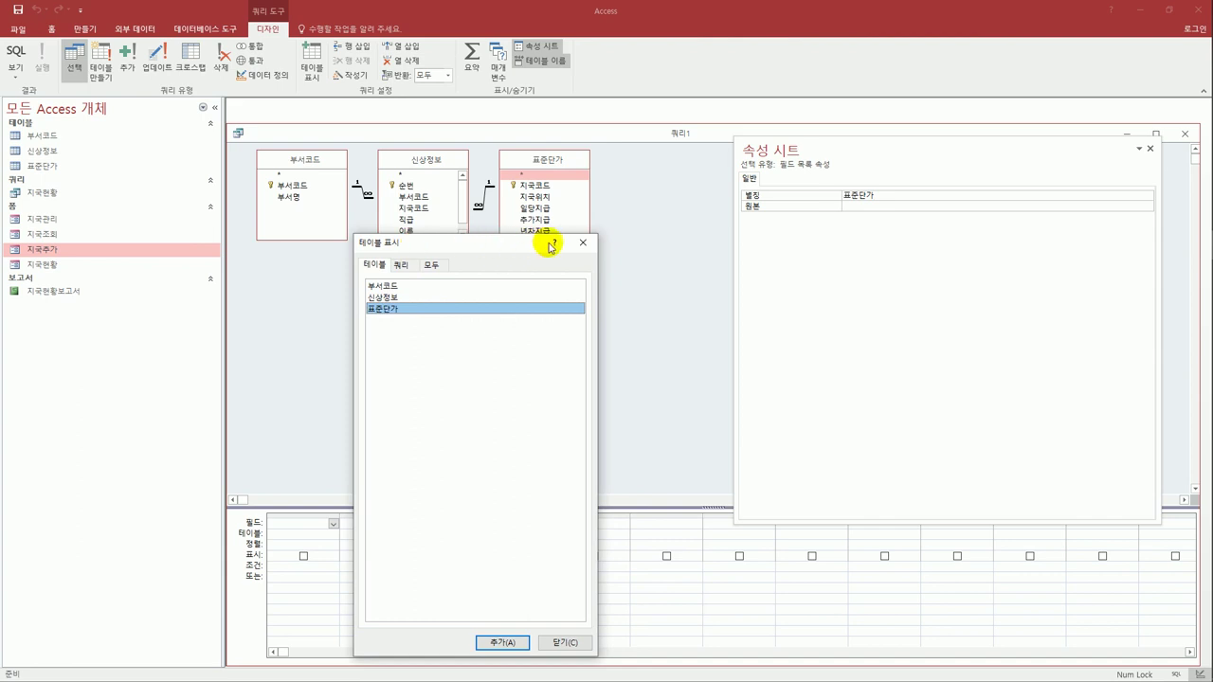
{"action": "left_click", "coordinate": [582, 243]}
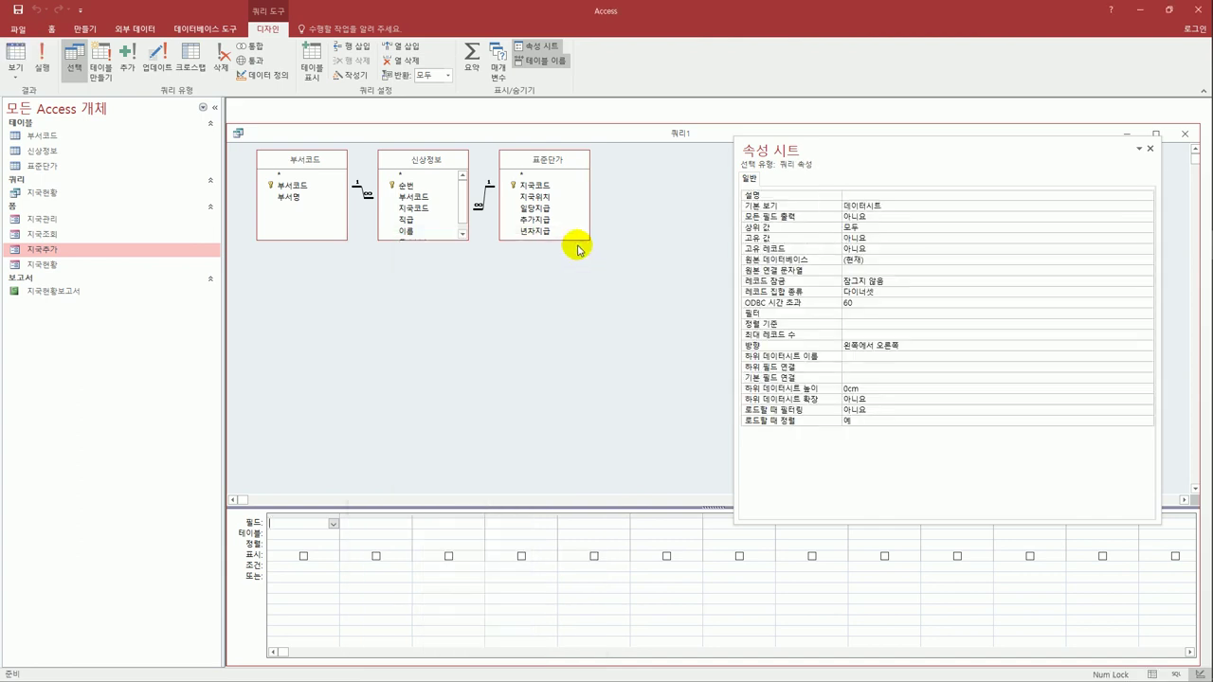
Add 부서코드 from the 부서코드 table and 지국코드, 직급, 이름 and 근속년수 from 신상정보 to the query grid.
{"action": "double_click", "coordinate": [306, 189]}
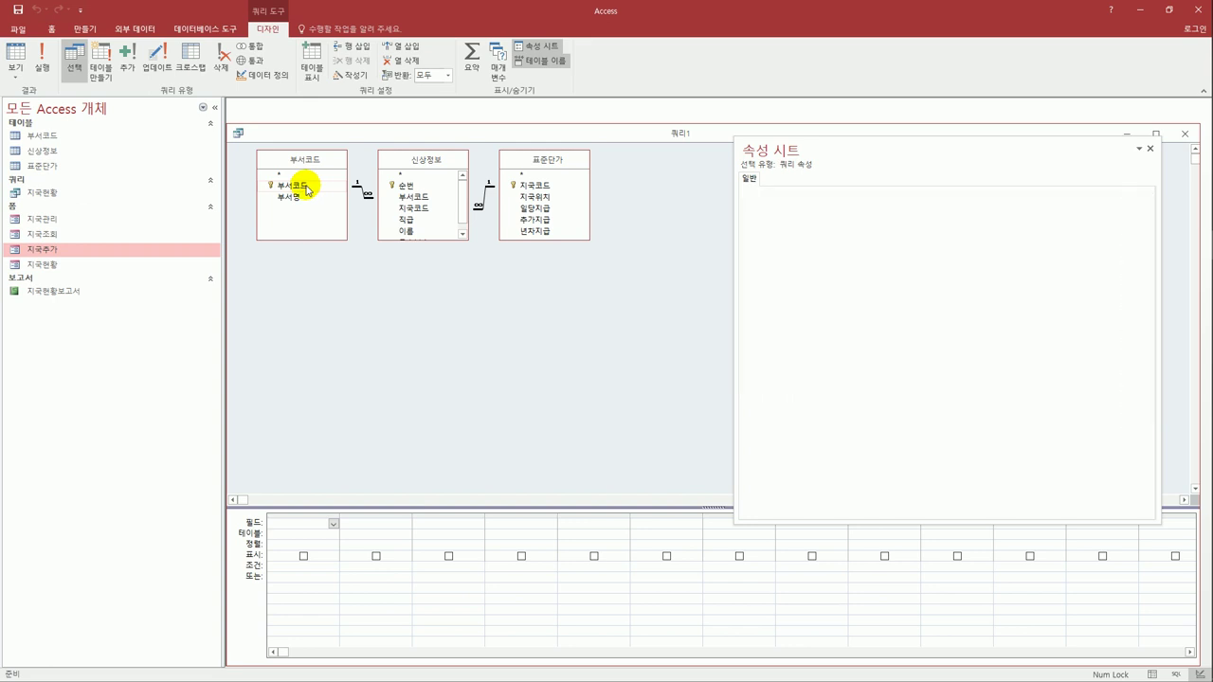
{"action": "double_click", "coordinate": [425, 210]}
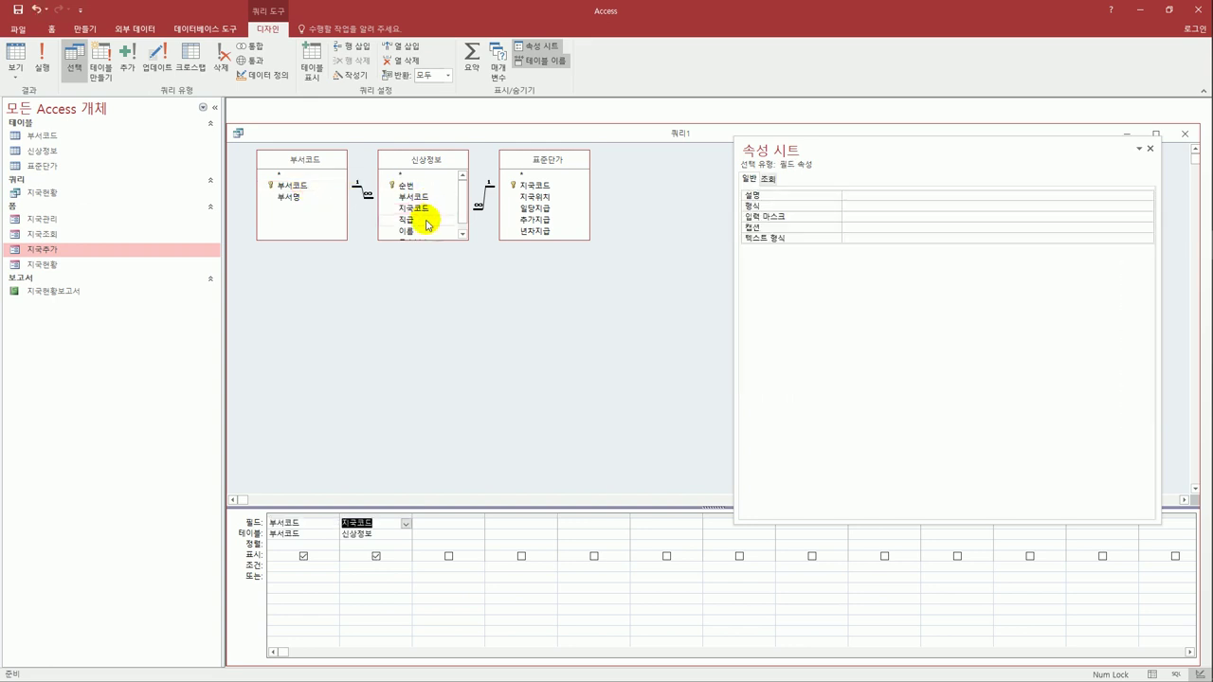
{"action": "double_click", "coordinate": [423, 219]}
{"action": "double_click", "coordinate": [423, 232]}
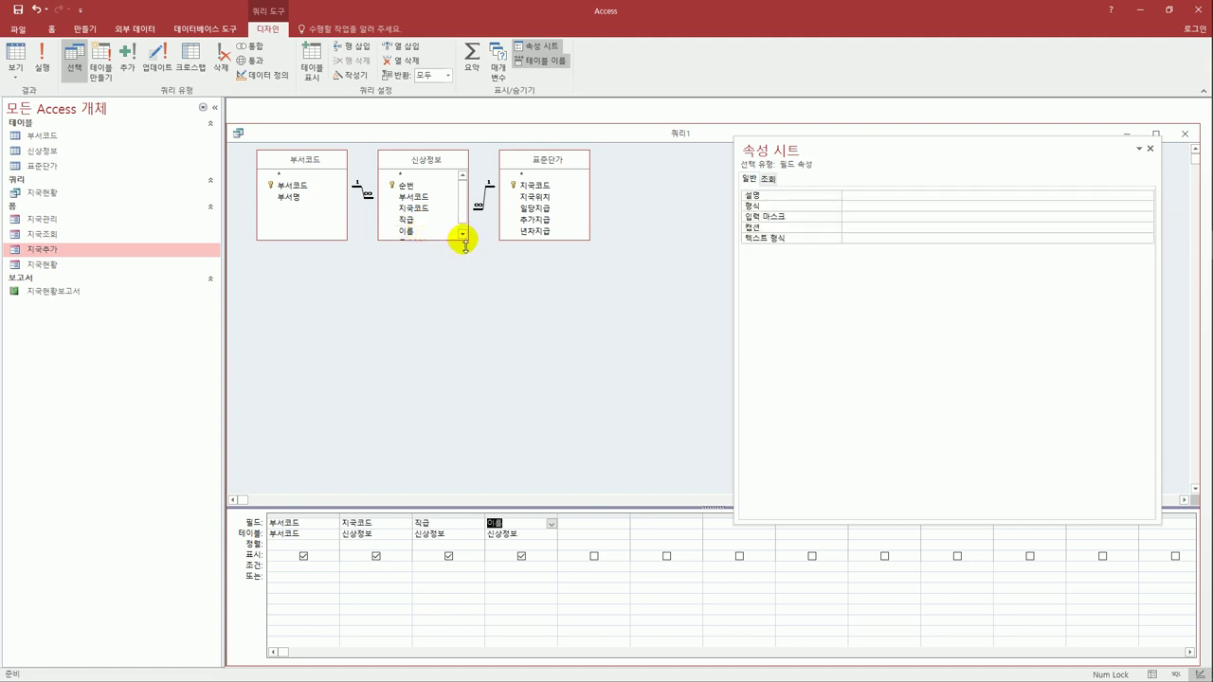
{"action": "left_click_drag", "start_coordinate": [462, 239], "coordinate": [470, 272]}
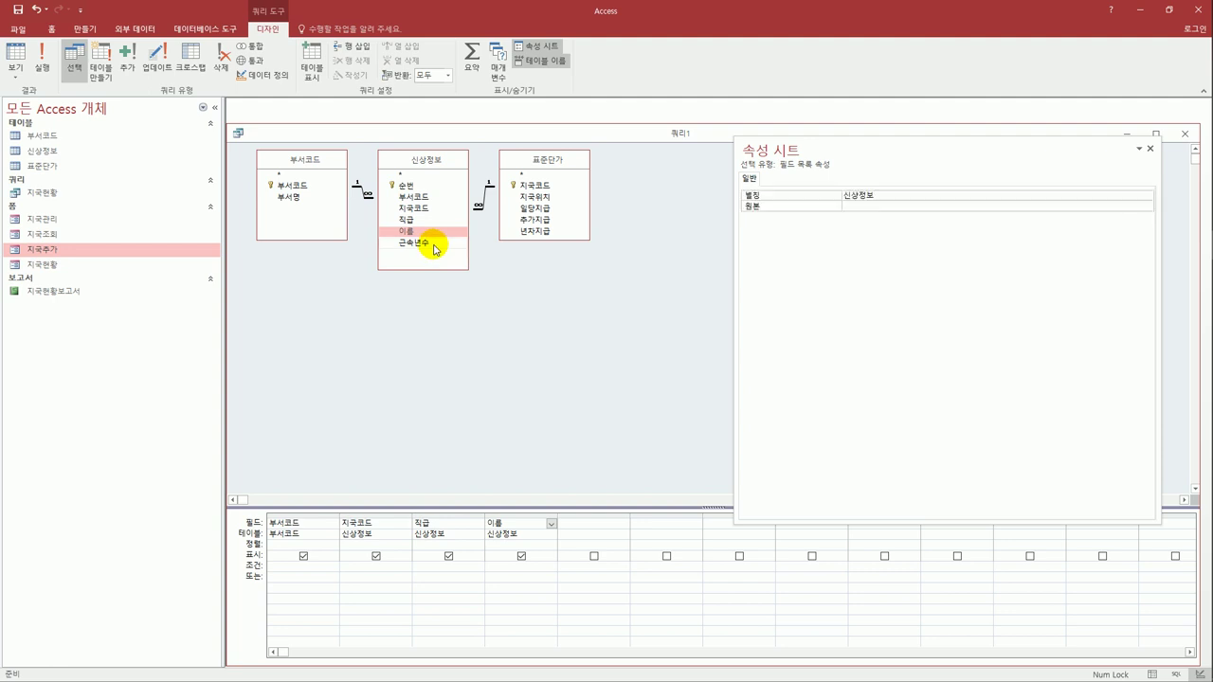
{"action": "double_click", "coordinate": [435, 248]}
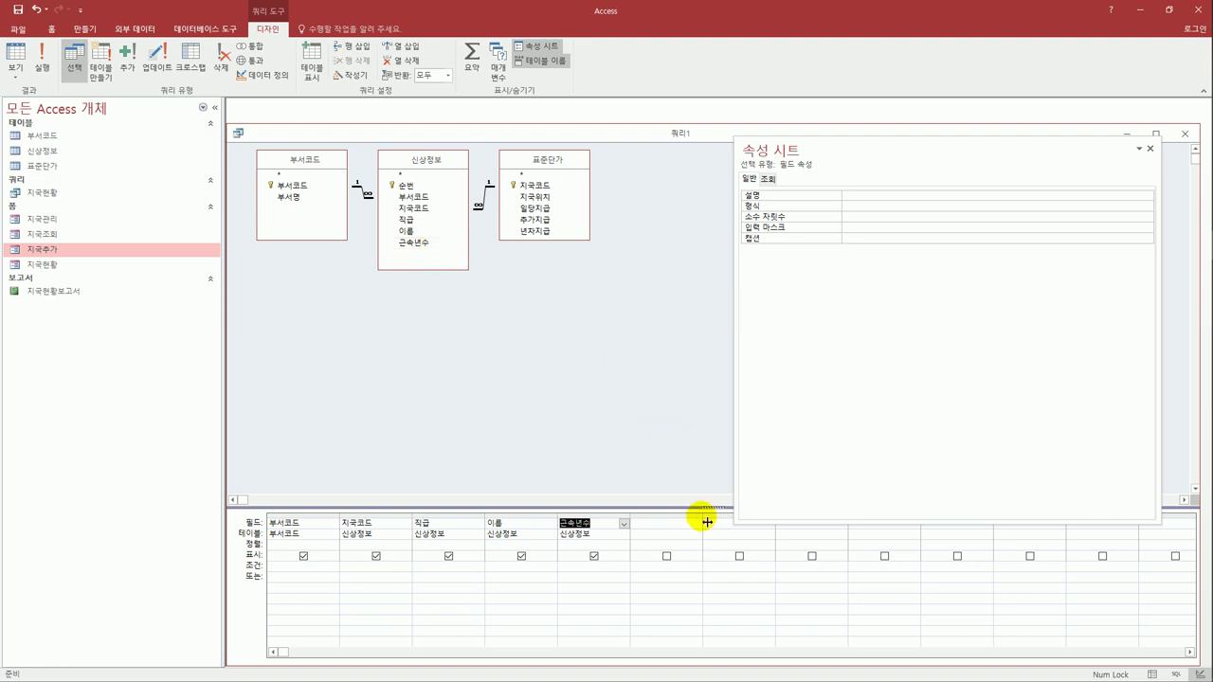
Add the calculated field 임금지급: [근속년수]*[년차지급]+[일당지급]+[추가지급] in a widened sixth column, closing the property sheet.
{"action": "left_click_drag", "start_coordinate": [706, 520], "coordinate": [873, 526]}
{"action": "left_click", "coordinate": [1149, 148]}
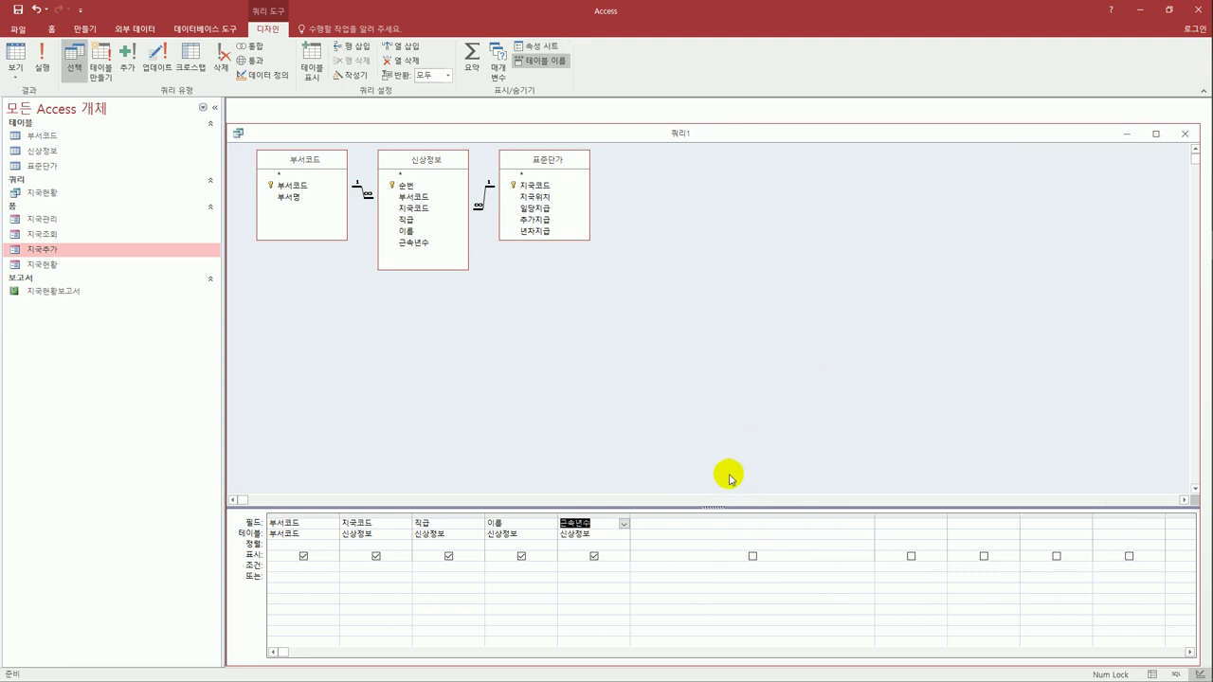
{"action": "left_click", "coordinate": [689, 528]}
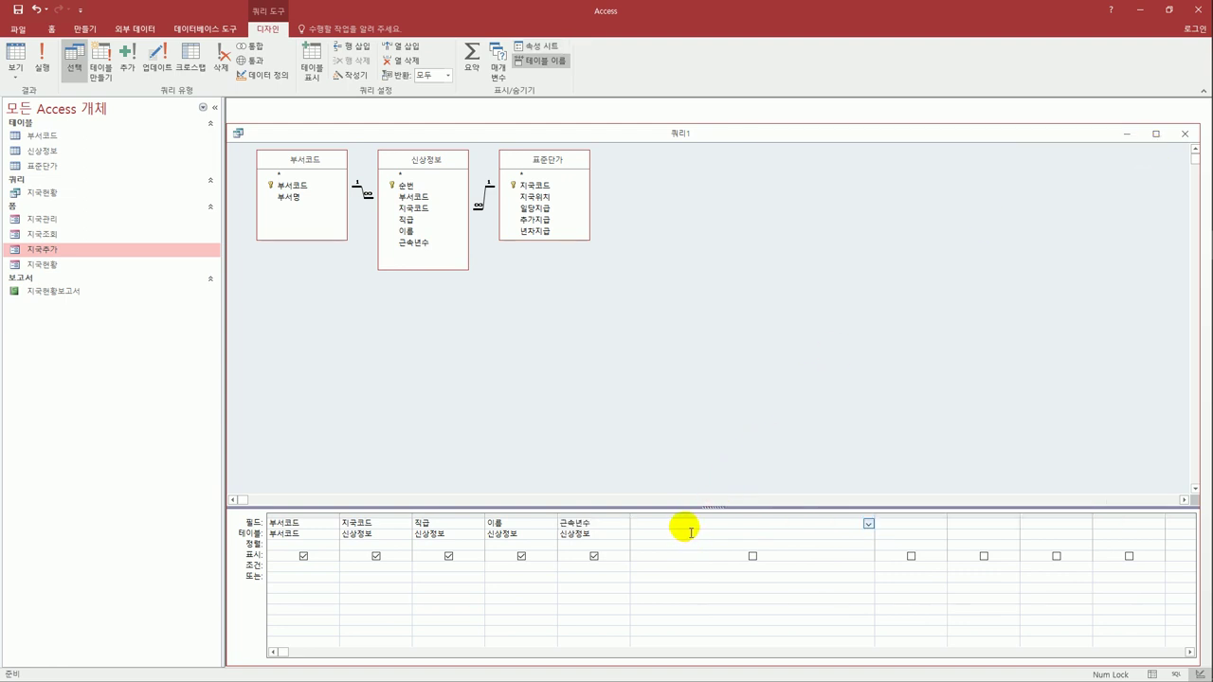
{"action": "type", "text": "임금지급 :[근속년수]*["}
{"action": "key", "text": "BackSpace"}
{"action": "key", "text": "BackSpace"}
{"action": "type", "text": "*[년자지급]+[일당지급"}
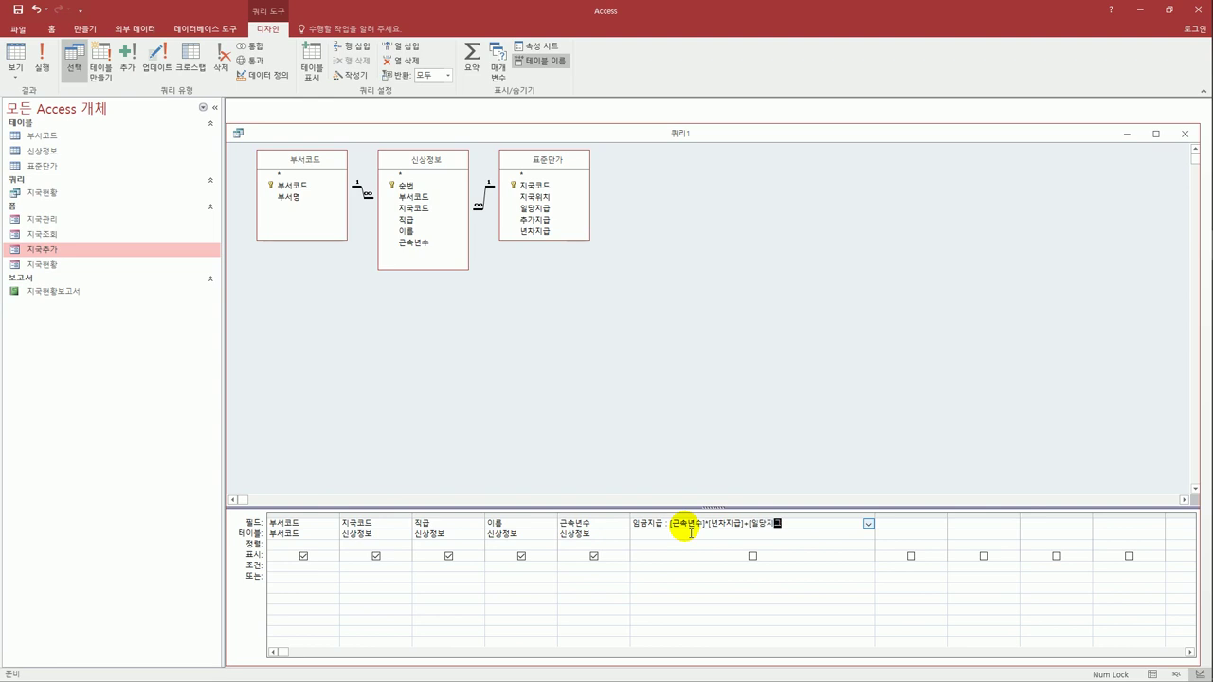
{"action": "type", "text": "]+[추가지급]"}
{"action": "left_click", "coordinate": [691, 532]}
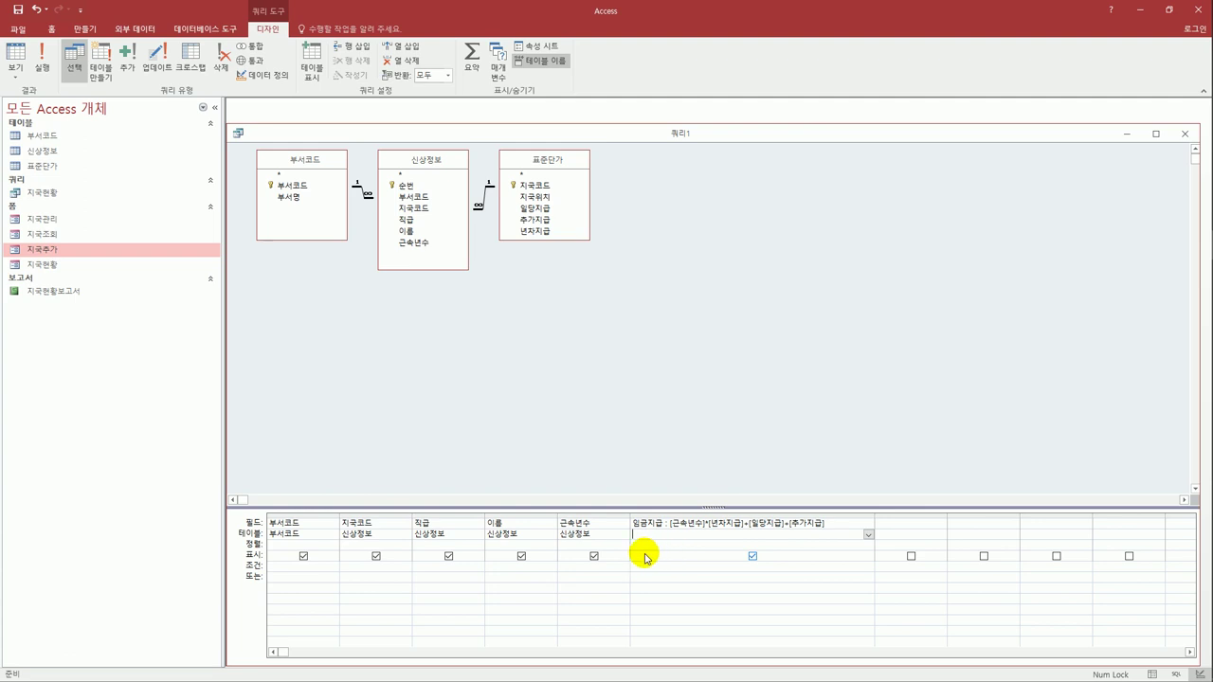
Add 부서명 as a hidden, widened query column with the parameter criterion [찾는 부서명을 입력하세요].
{"action": "double_click", "coordinate": [301, 197]}
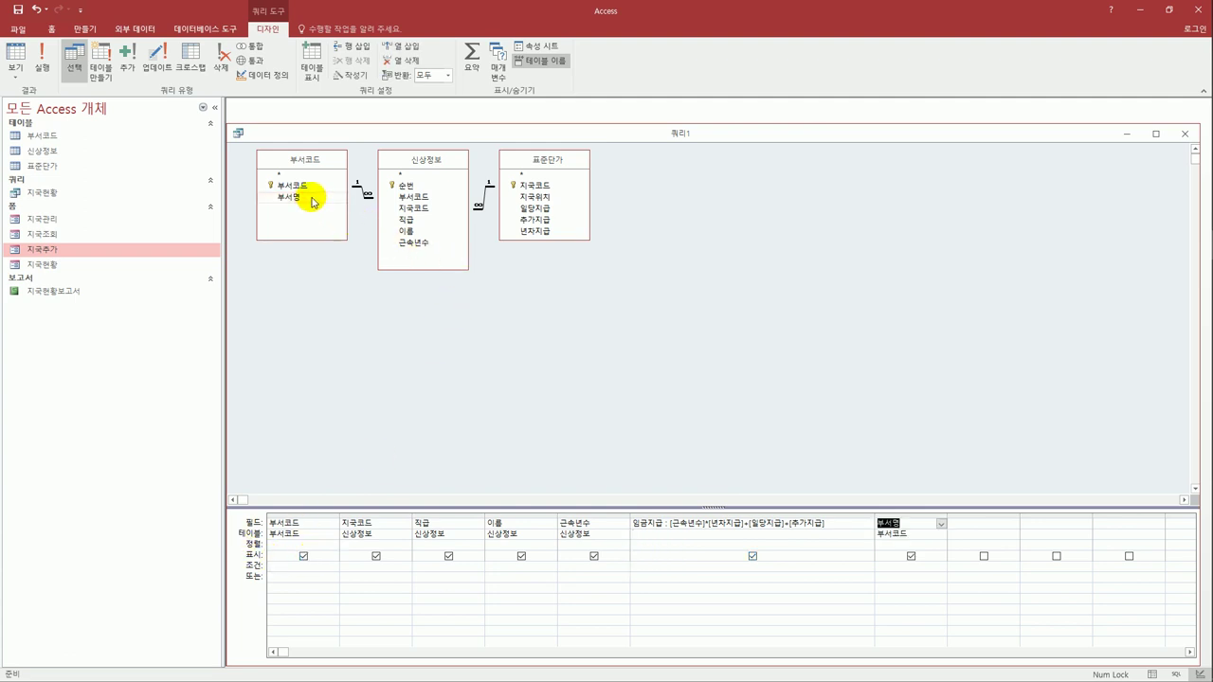
{"action": "left_click", "coordinate": [912, 556]}
{"action": "left_click_drag", "start_coordinate": [947, 524], "coordinate": [1037, 523]}
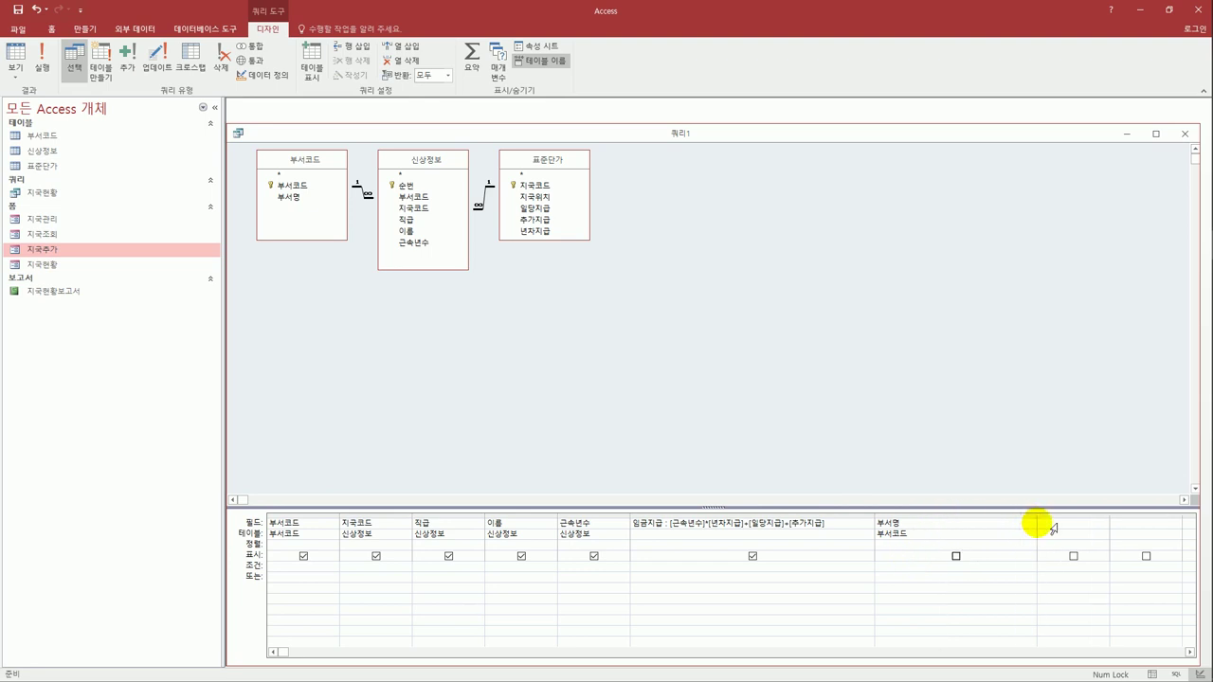
{"action": "left_click", "coordinate": [924, 567]}
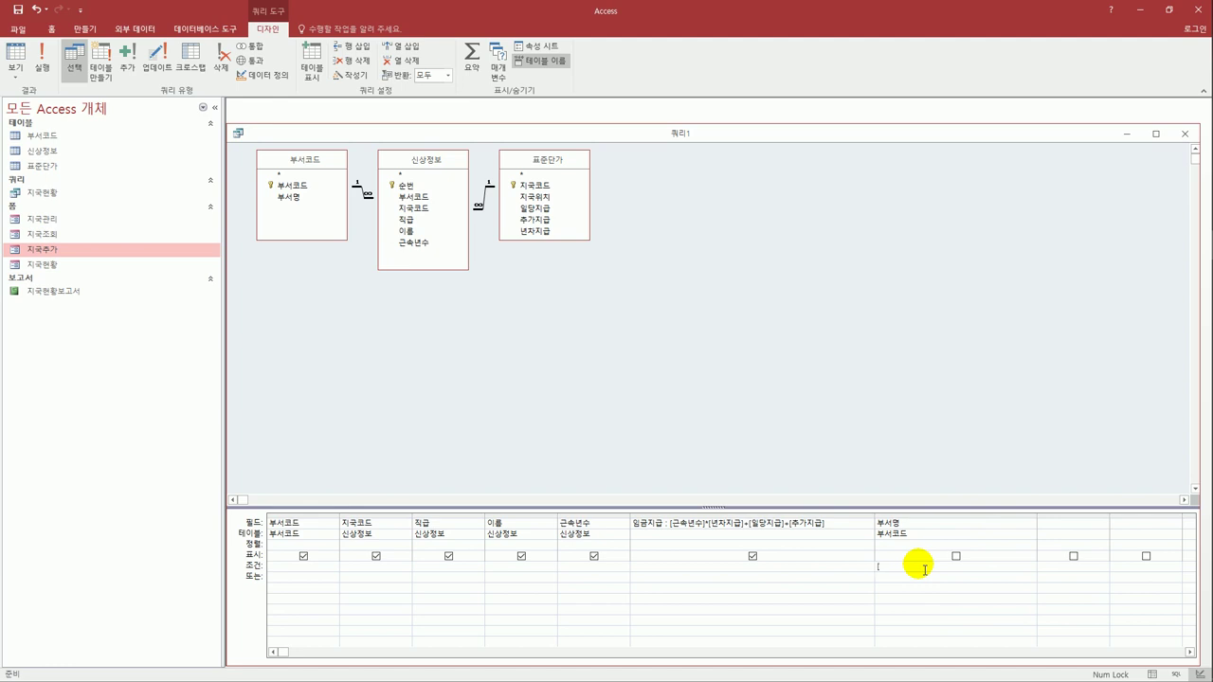
{"action": "type", "text": "[찾는 부서명을 입력하세요]"}
{"action": "left_click", "coordinate": [920, 576]}
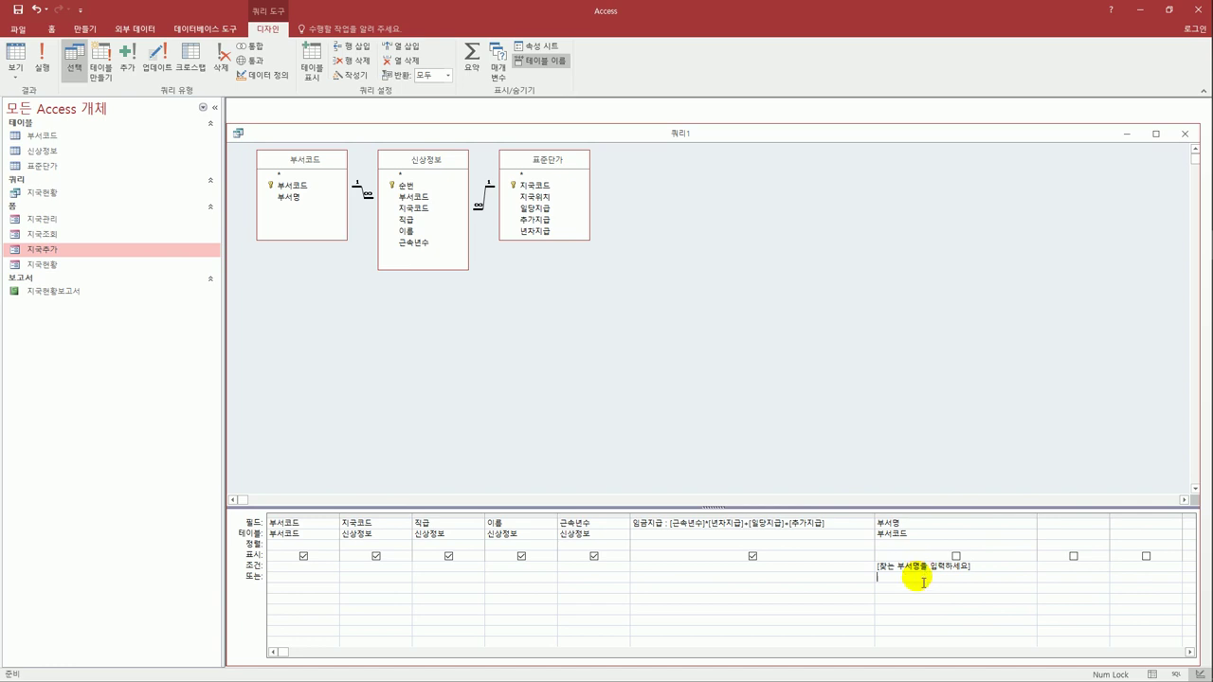
Save the query under the name 임금지급.
{"action": "left_click", "coordinate": [17, 10]}
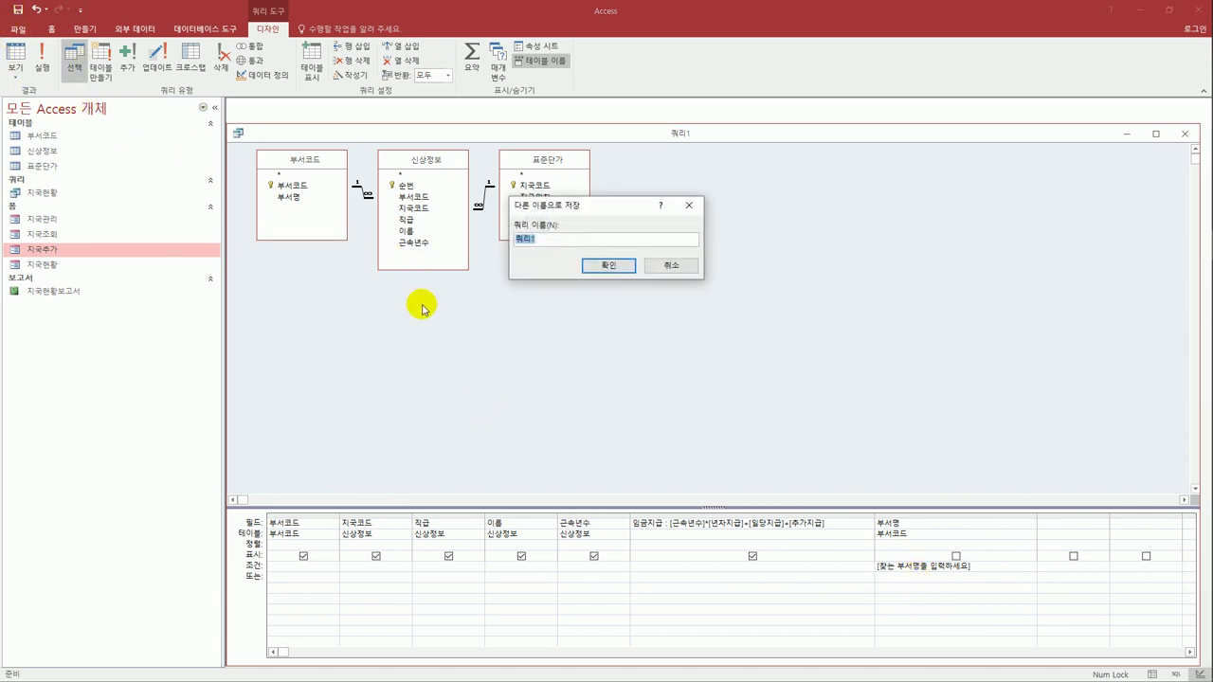
{"action": "type", "text": "임금지급"}
{"action": "left_click", "coordinate": [595, 265]}
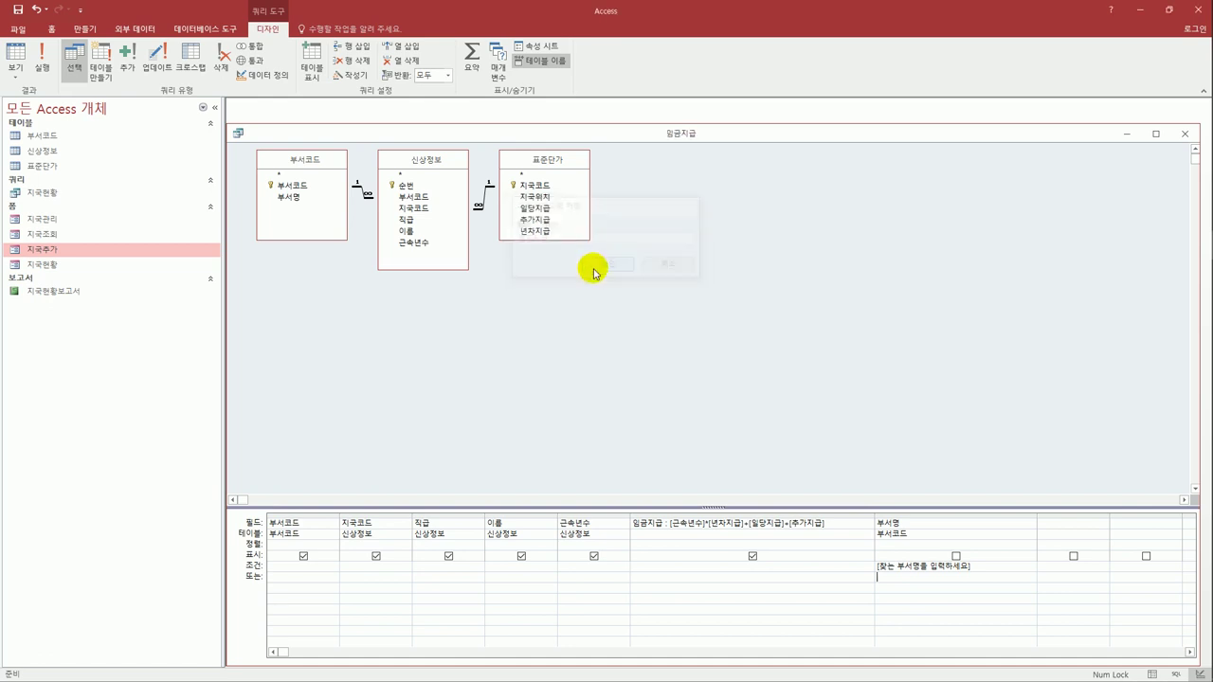
Show the query's datasheet using 보도1국 as the department name parameter.
{"action": "left_click", "coordinate": [15, 55]}
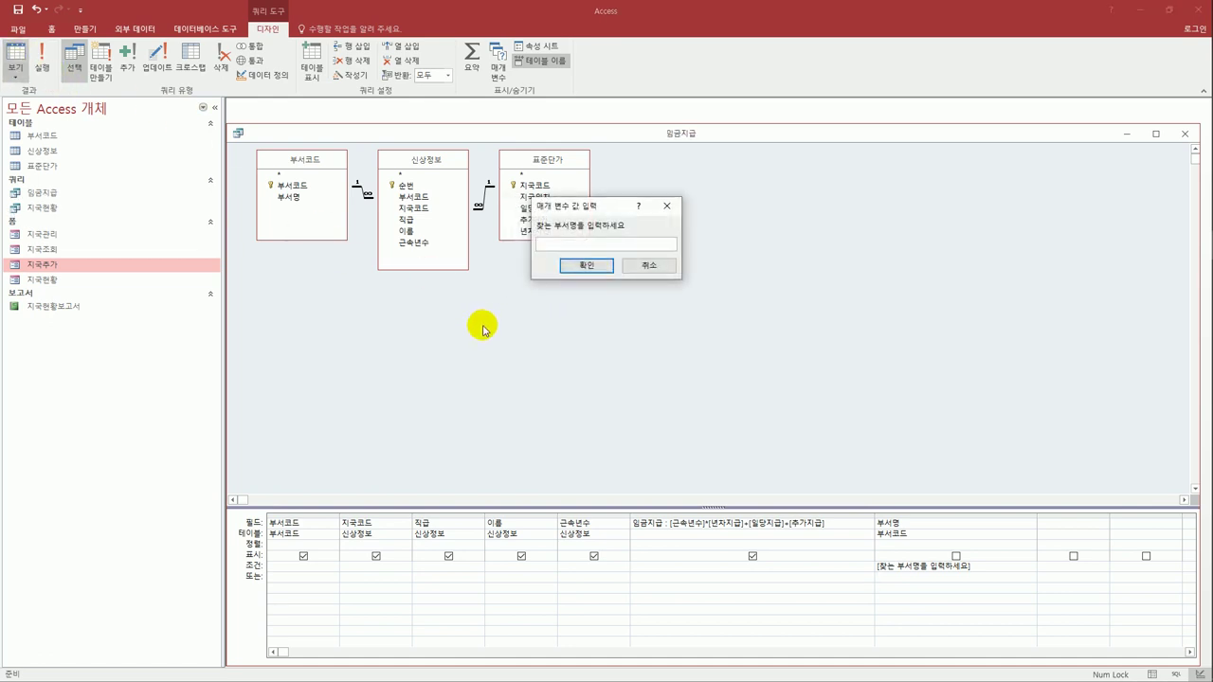
{"action": "type", "text": "보도1"}
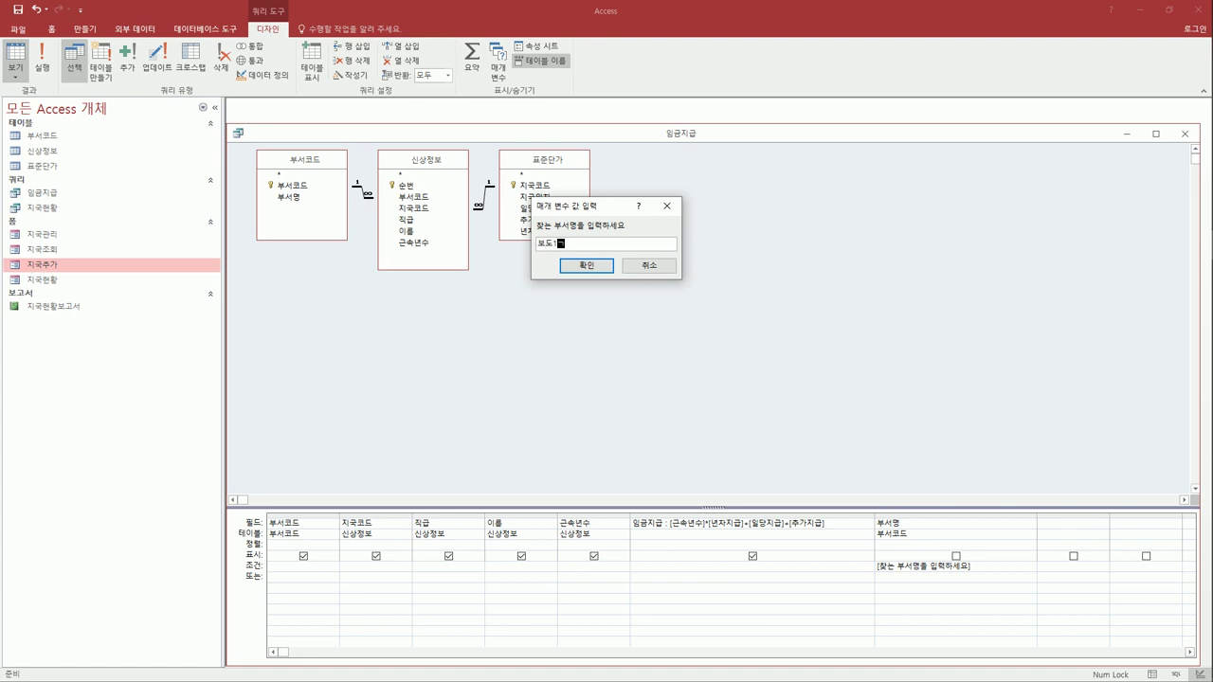
{"action": "type", "text": "국"}
{"action": "left_click", "coordinate": [578, 264]}
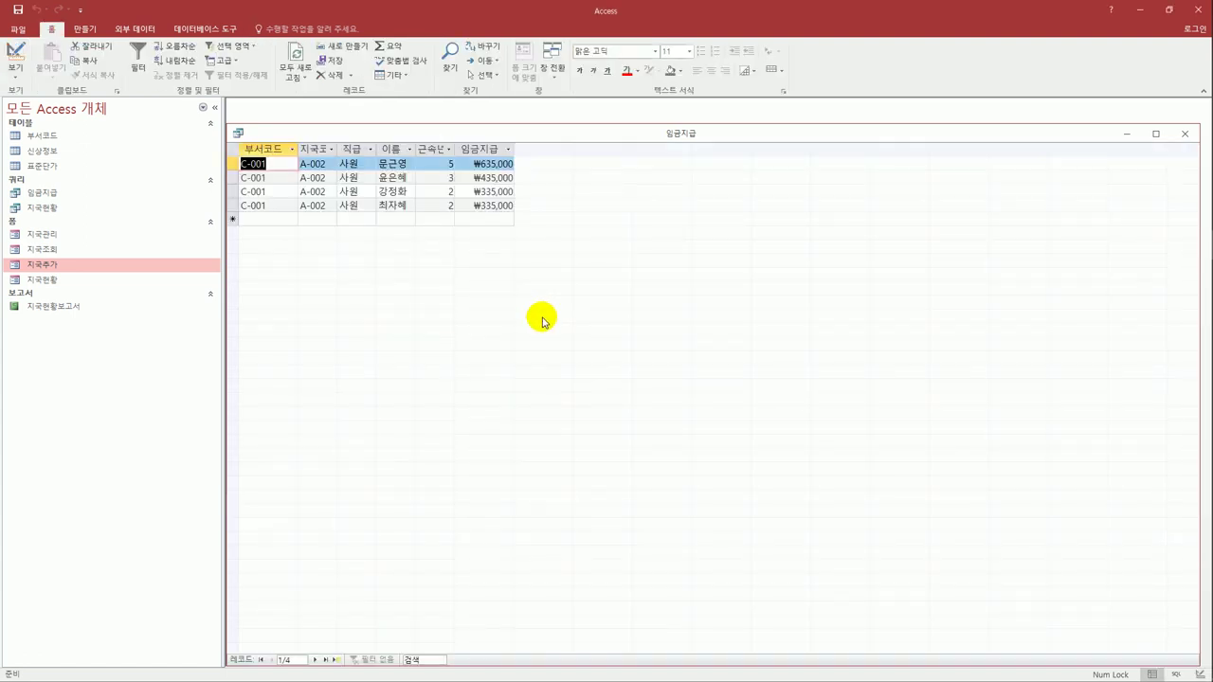
Autofit the 근속년수 and 지국코드 columns of the datasheet, then save and close the 임금지급 query.
{"action": "double_click", "coordinate": [455, 149]}
{"action": "double_click", "coordinate": [338, 150]}
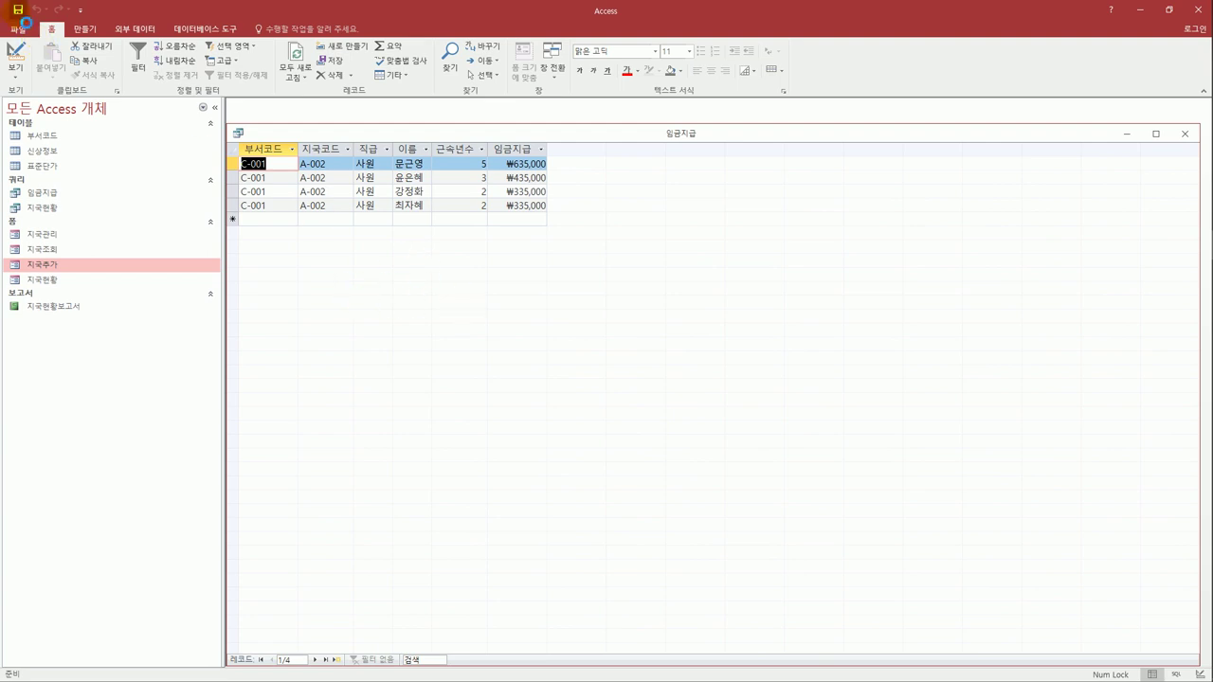
{"action": "left_click", "coordinate": [1183, 136]}
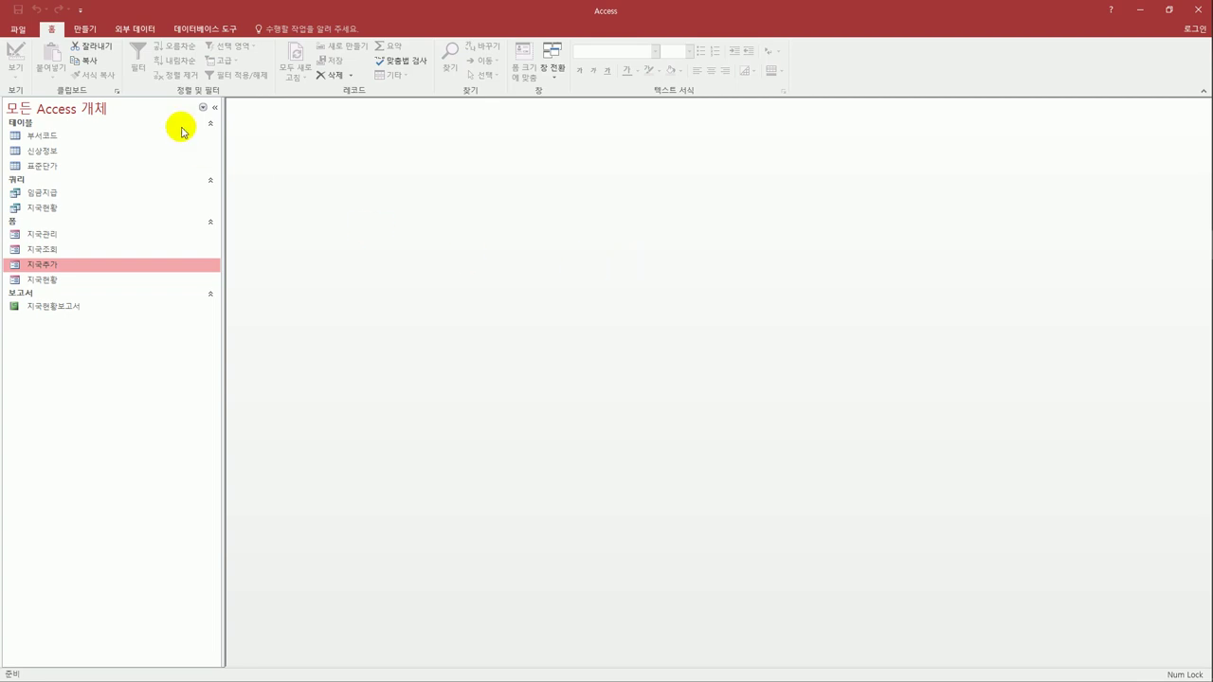
Create a new query in design view with the 부서코드, 신상정보 and 표준단가 tables.
{"action": "left_click", "coordinate": [82, 31]}
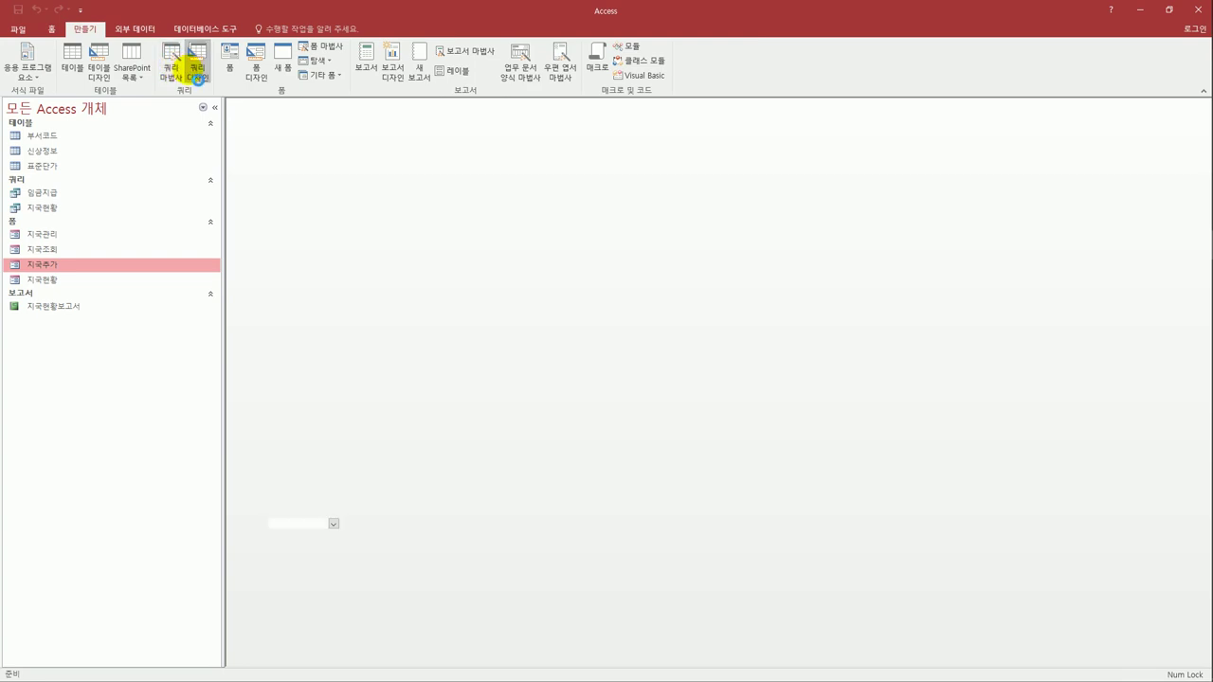
{"action": "left_click", "coordinate": [196, 67]}
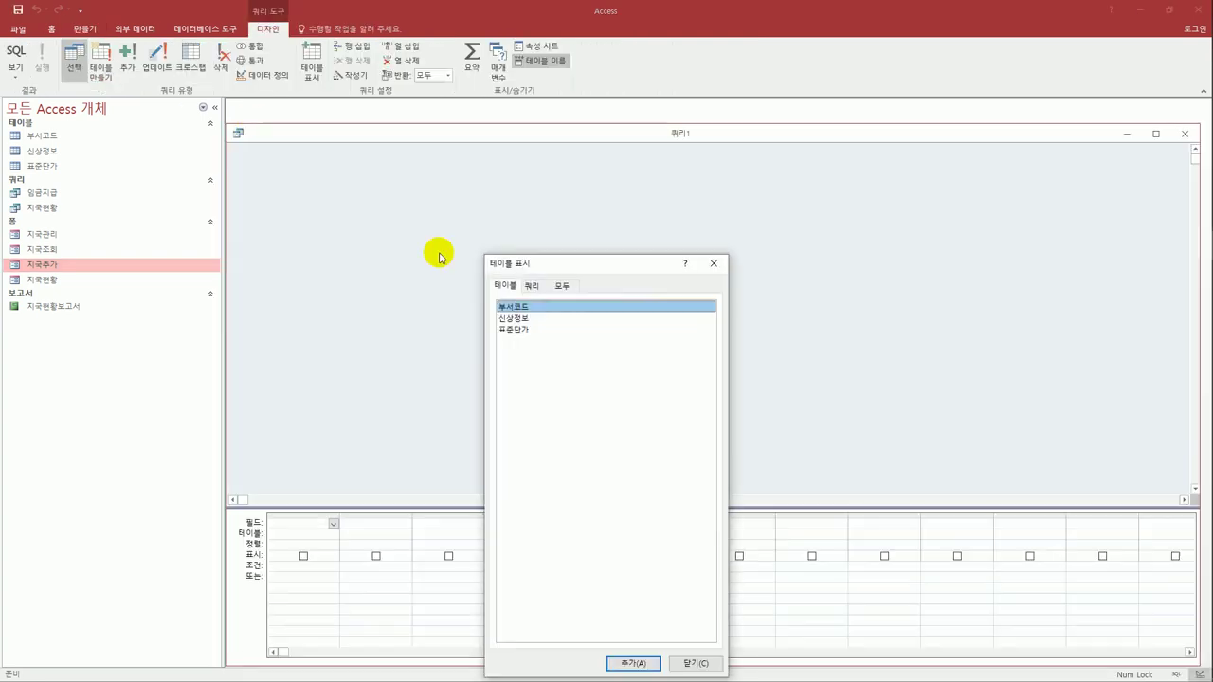
{"action": "double_click", "coordinate": [554, 307]}
{"action": "double_click", "coordinate": [555, 318]}
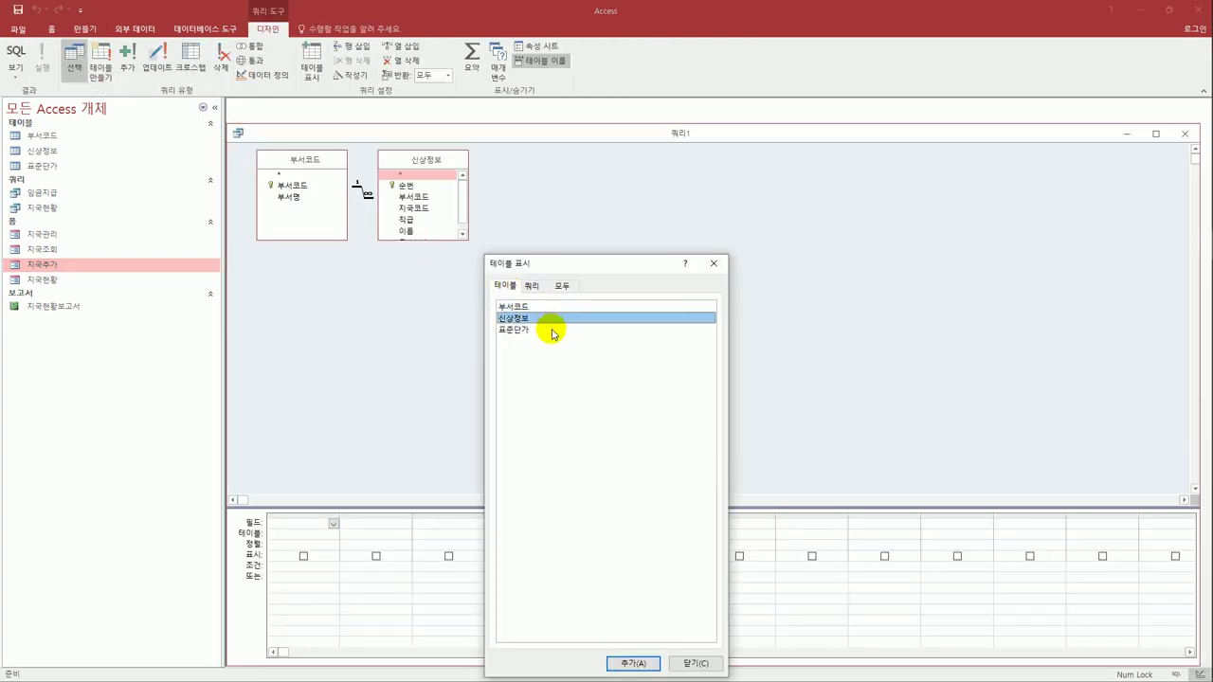
{"action": "double_click", "coordinate": [556, 329]}
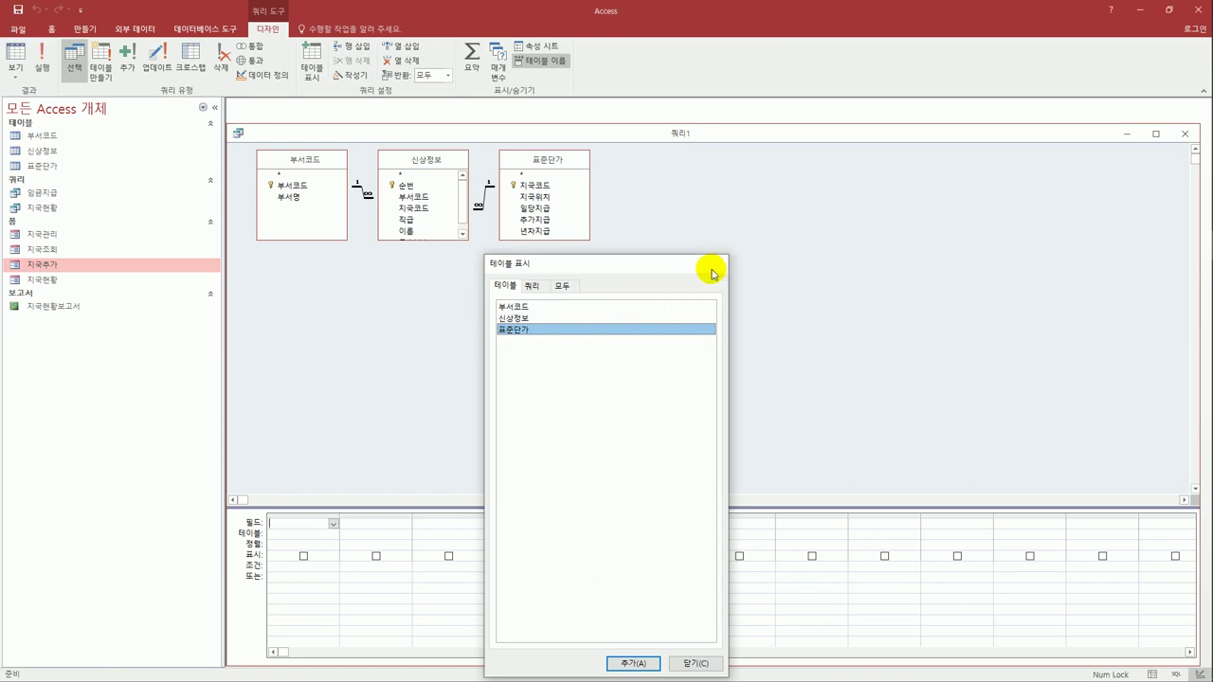
{"action": "left_click", "coordinate": [714, 264]}
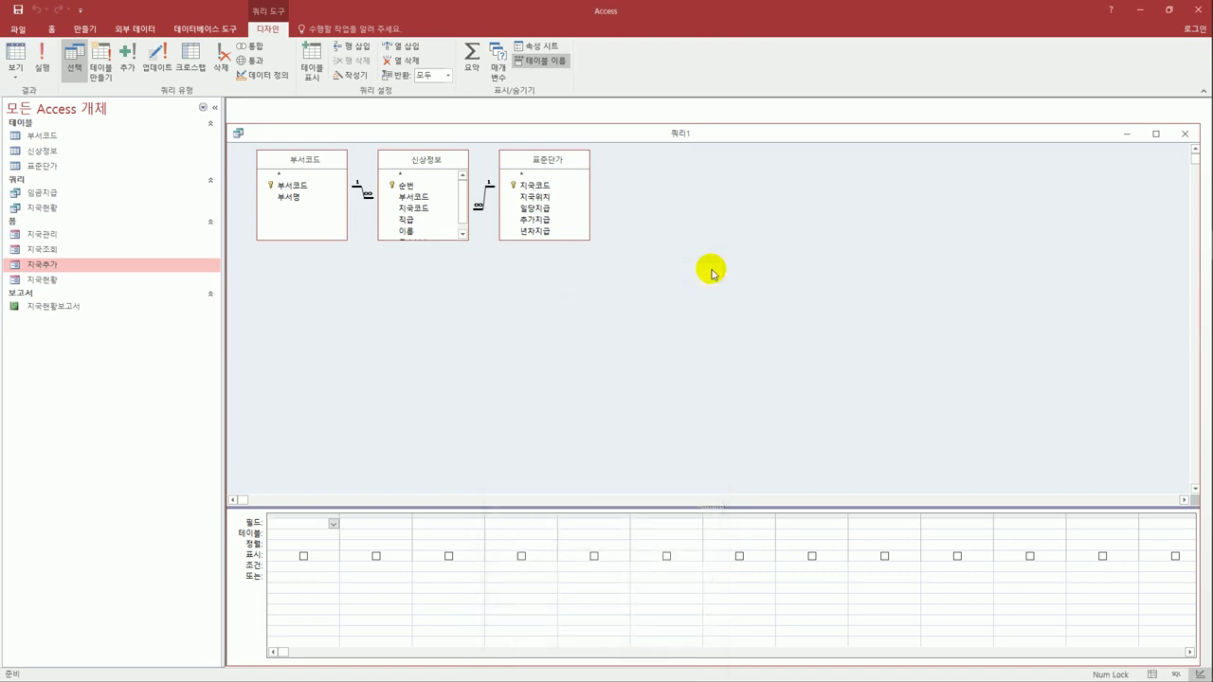
Add 부서명 from 부서코드, 직급 from 신상정보 and 일당지급 from 표준단가 as query fields.
{"action": "double_click", "coordinate": [289, 198]}
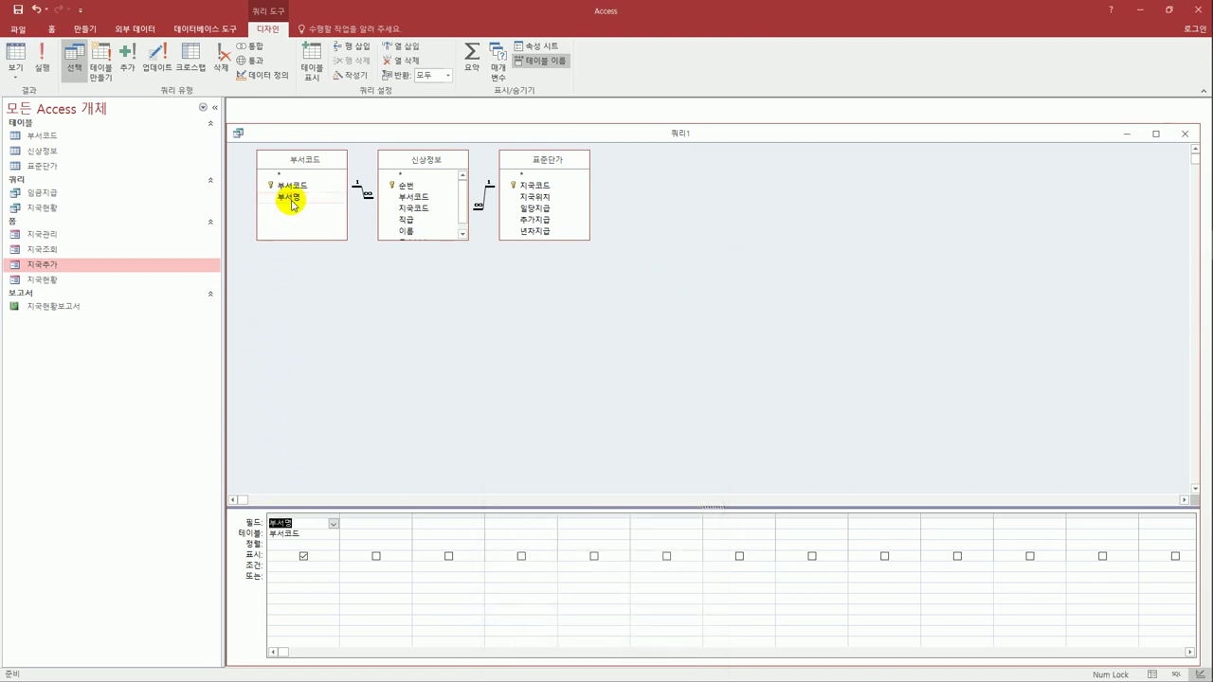
{"action": "left_click", "coordinate": [406, 220]}
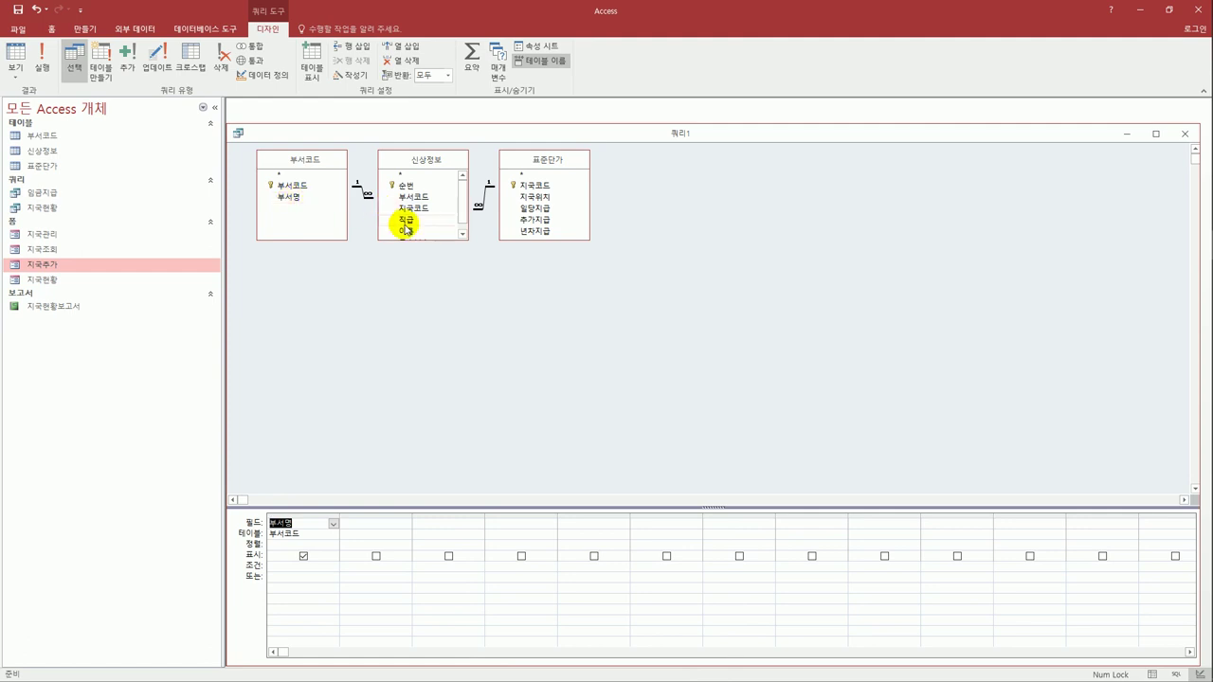
{"action": "double_click", "coordinate": [405, 221]}
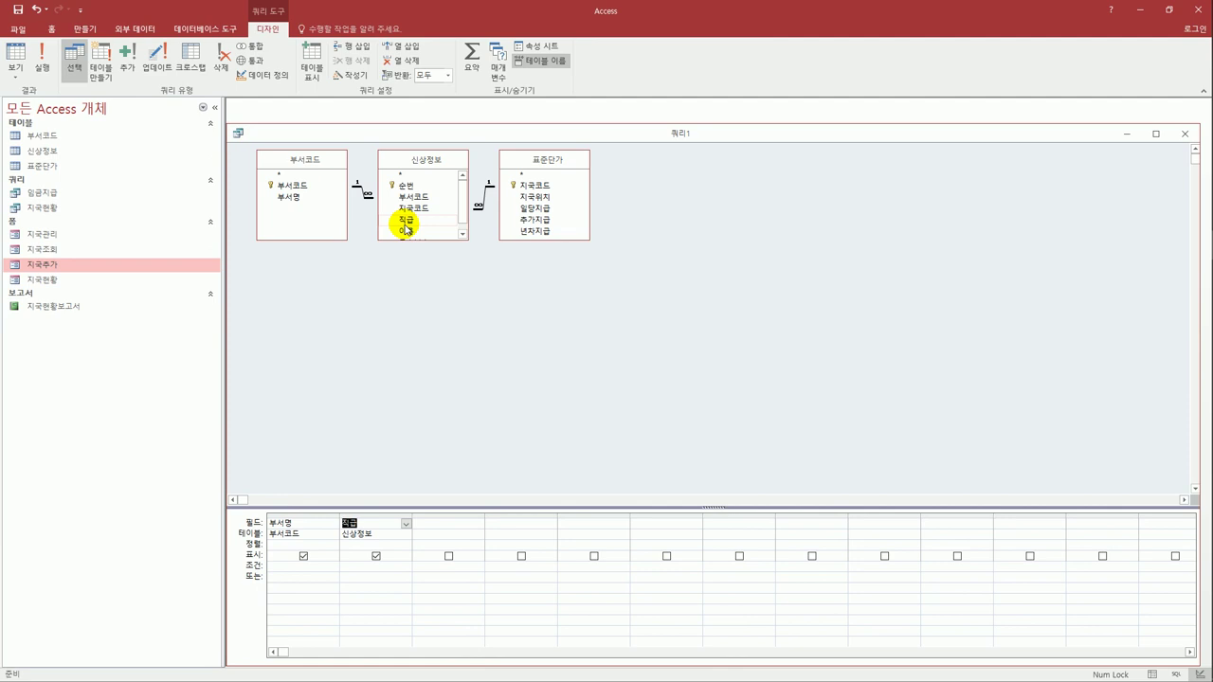
{"action": "left_click", "coordinate": [405, 232]}
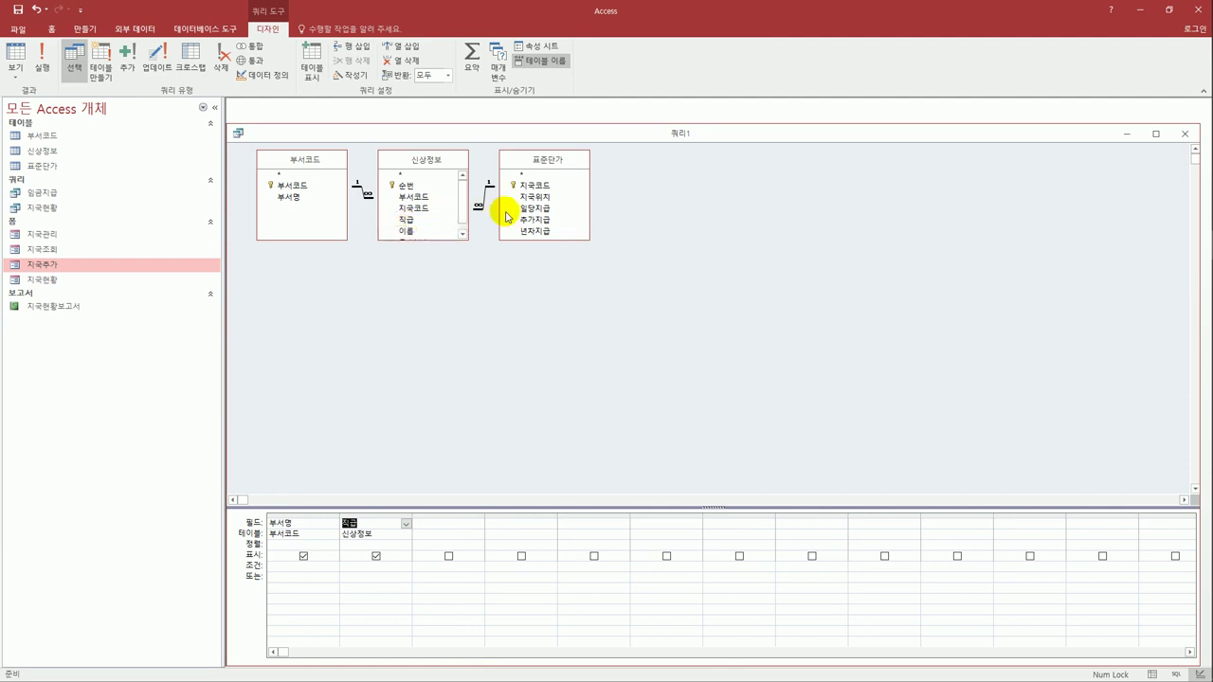
{"action": "double_click", "coordinate": [548, 208]}
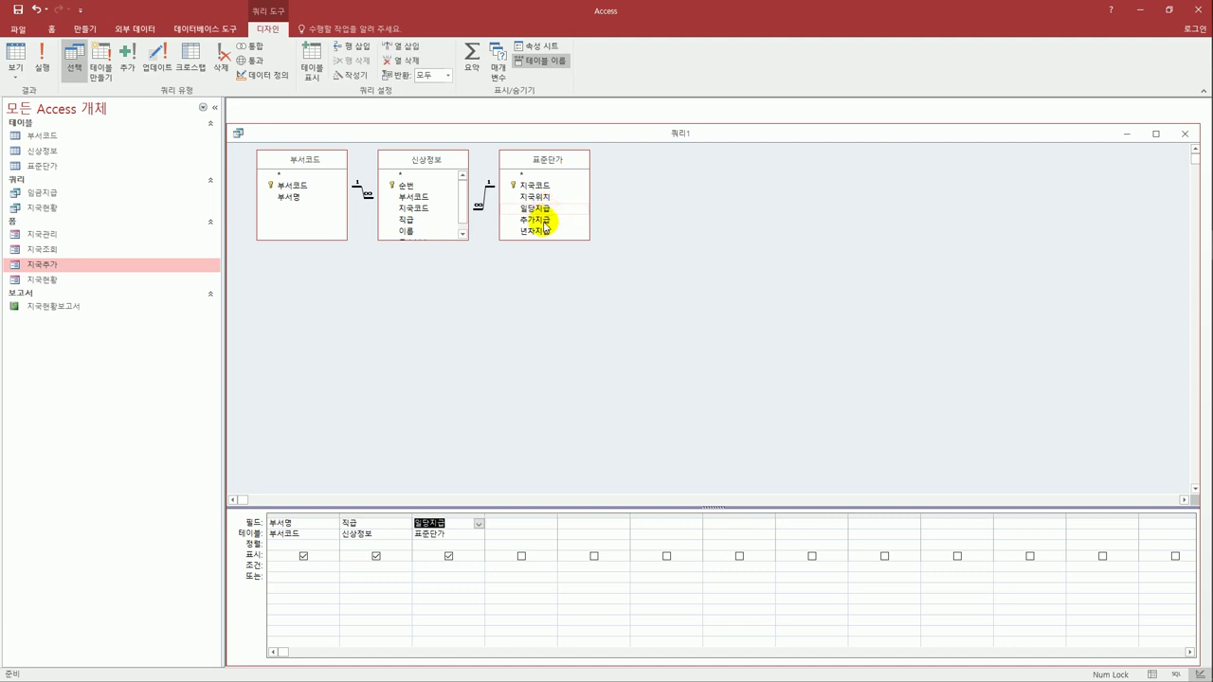
Convert the query to a crosstab with 부서명 as 행 머리글 and 직급 as 열 머리글.
{"action": "left_click", "coordinate": [186, 70]}
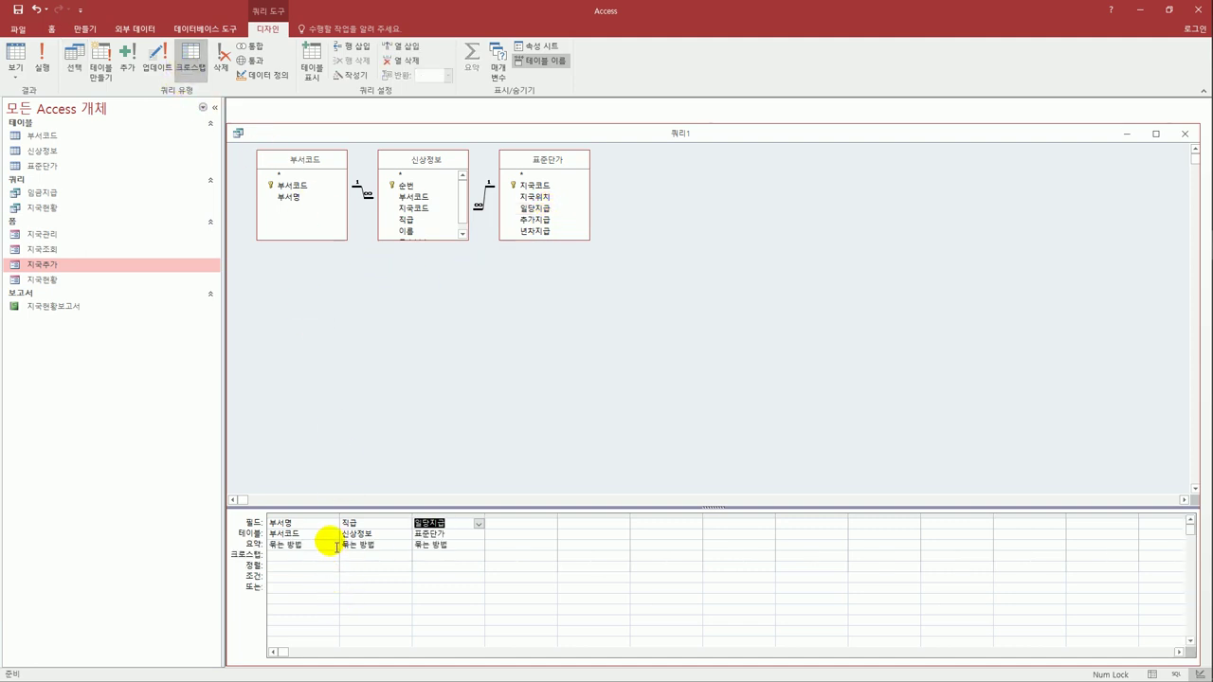
{"action": "left_click", "coordinate": [333, 558]}
{"action": "left_click", "coordinate": [333, 556]}
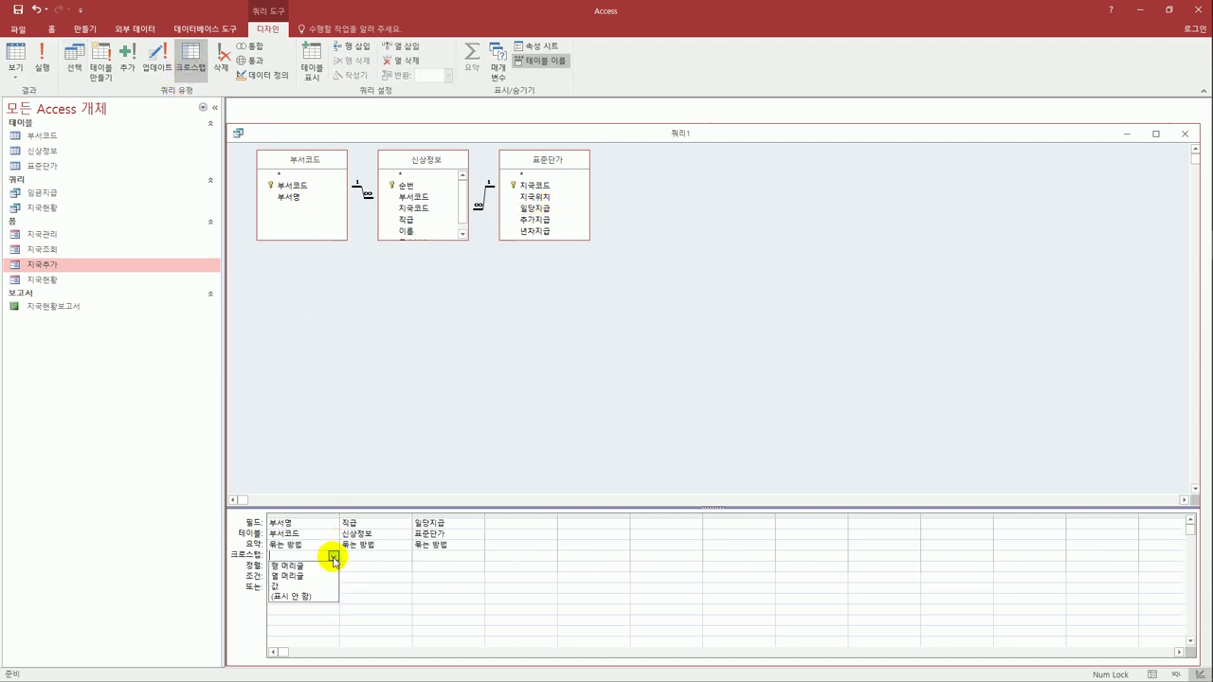
{"action": "left_click", "coordinate": [317, 568]}
{"action": "left_click", "coordinate": [372, 557]}
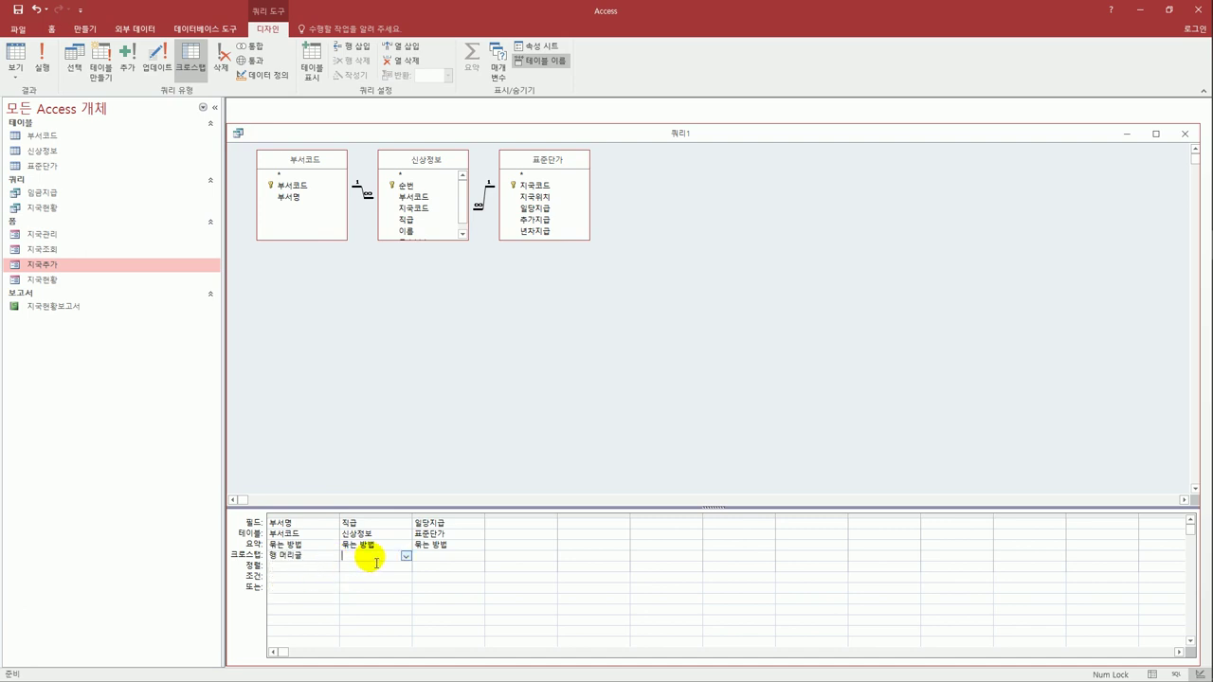
{"action": "left_click", "coordinate": [406, 556]}
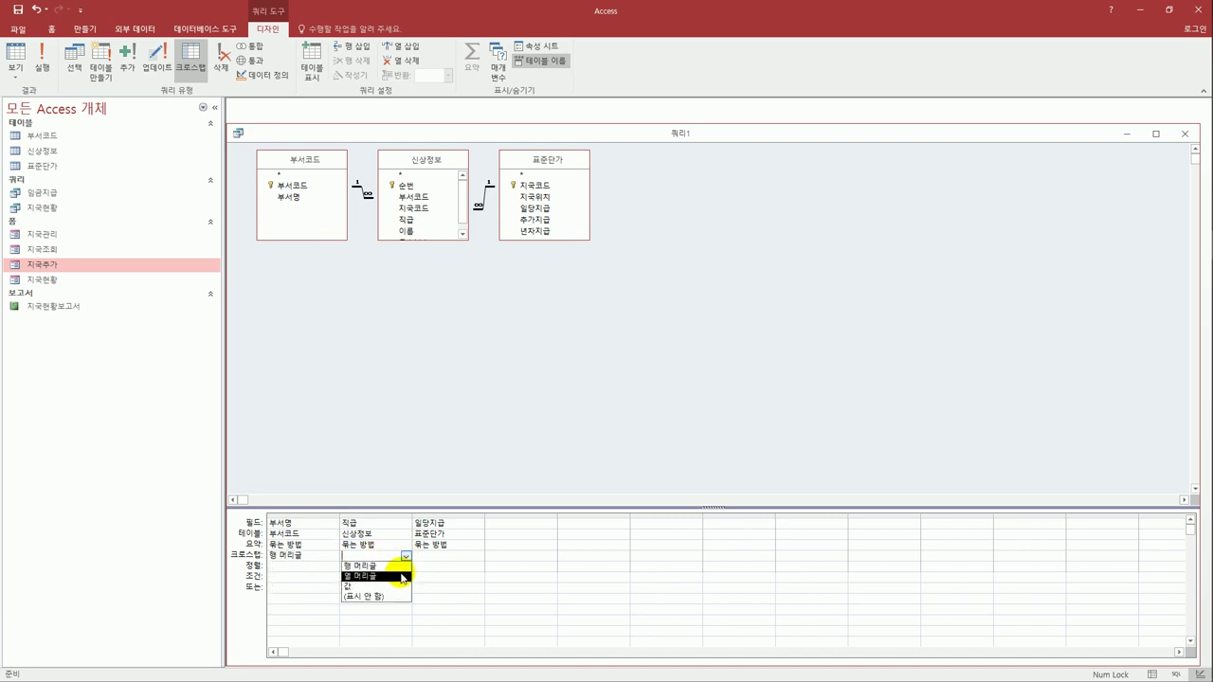
{"action": "left_click", "coordinate": [401, 575]}
Summarize 일당지급 with 합계 and use it as the crosstab's 값.
{"action": "left_click", "coordinate": [470, 547]}
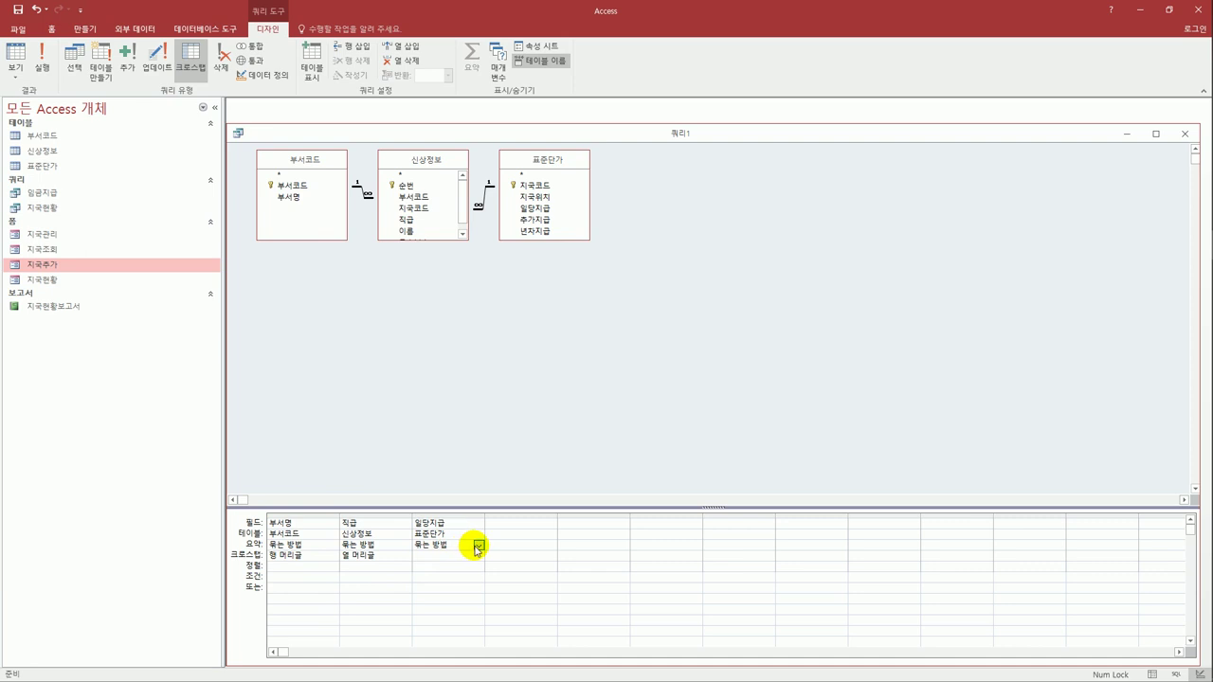
{"action": "left_click", "coordinate": [478, 546]}
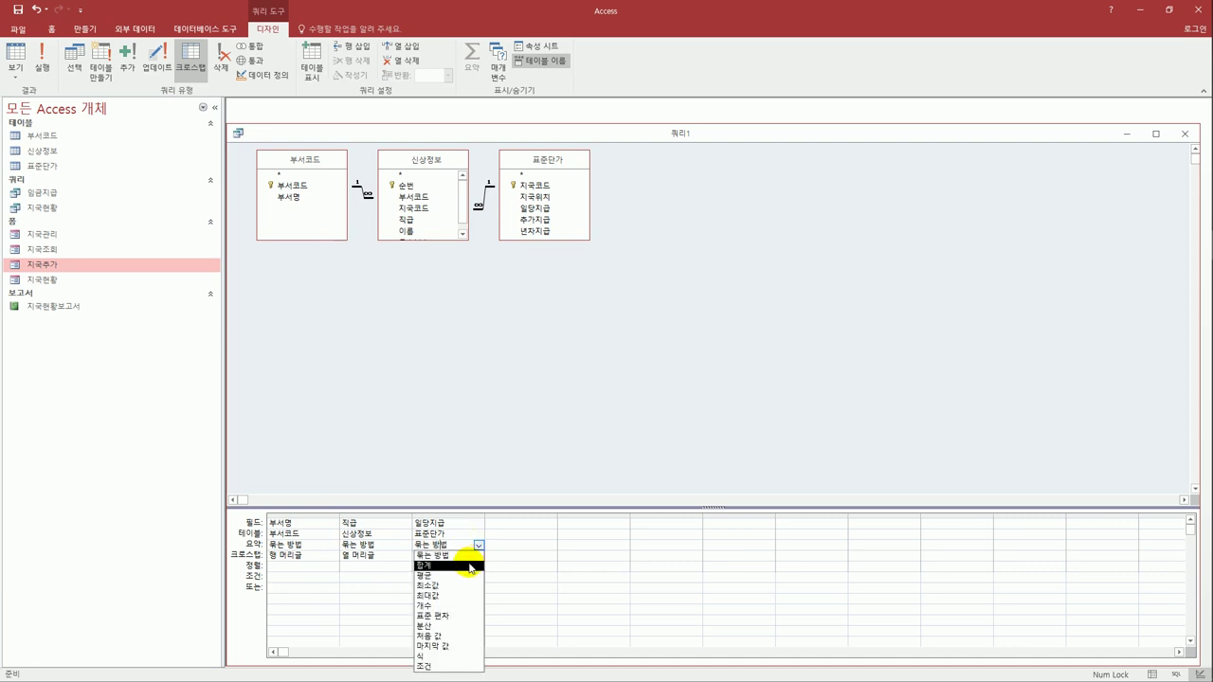
{"action": "left_click", "coordinate": [471, 567]}
{"action": "left_click", "coordinate": [474, 557]}
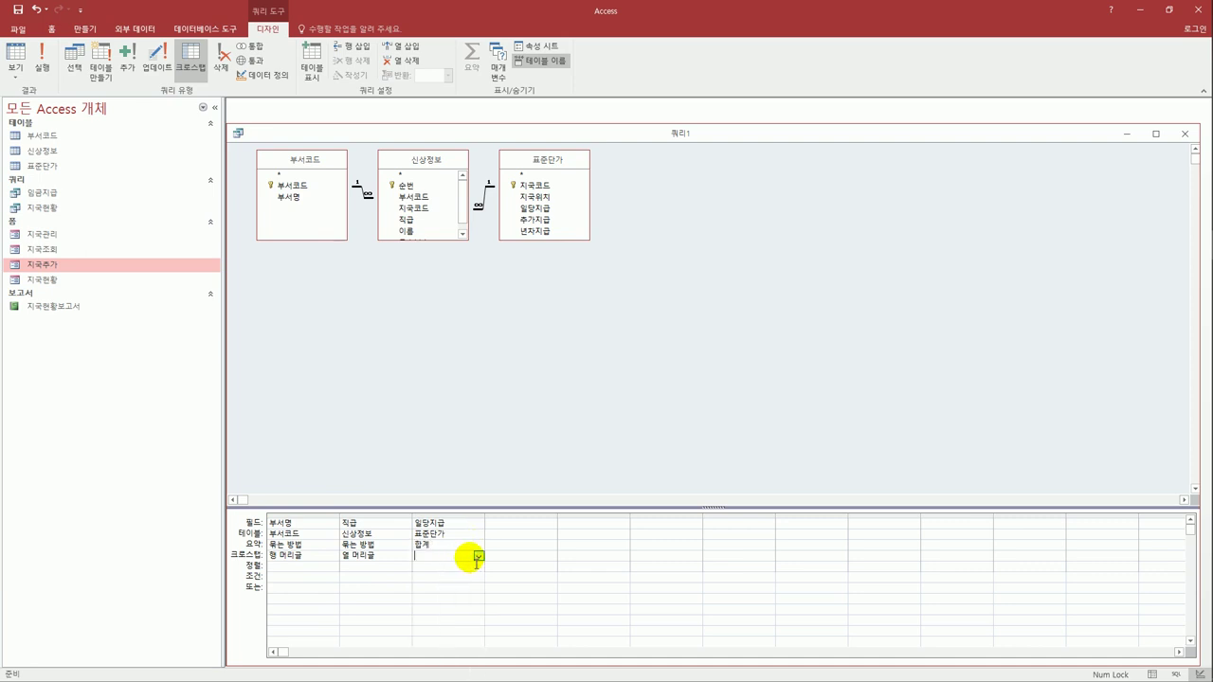
{"action": "left_click", "coordinate": [478, 557]}
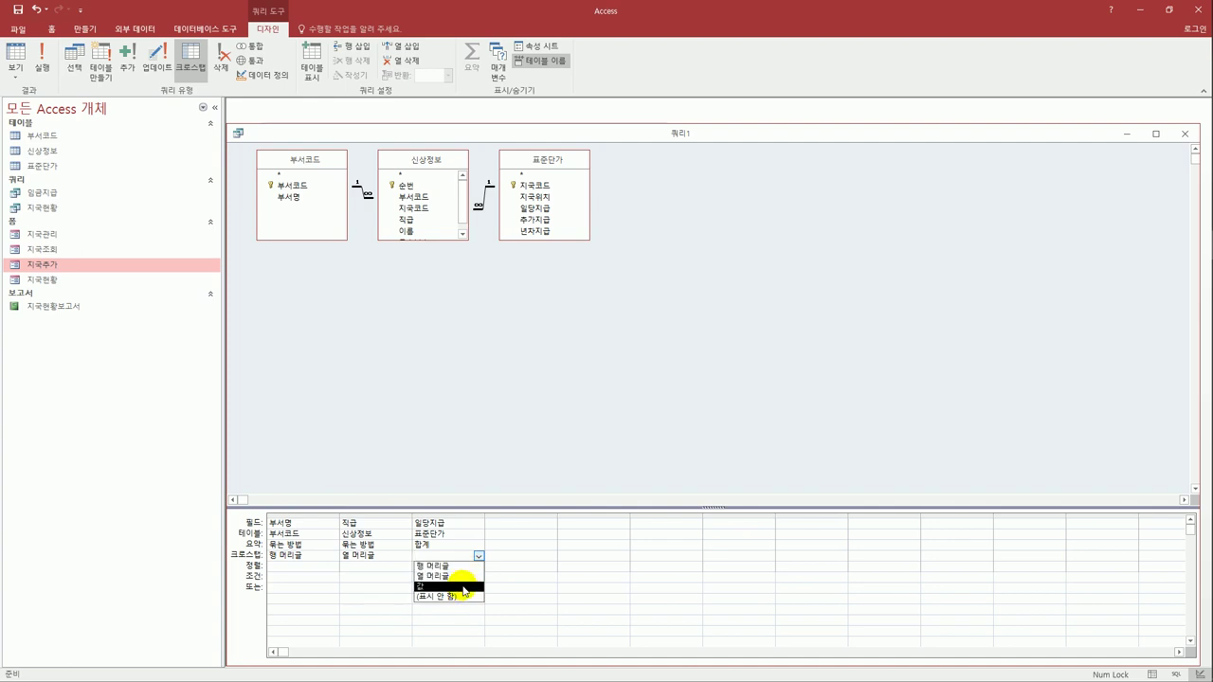
{"action": "left_click", "coordinate": [468, 588]}
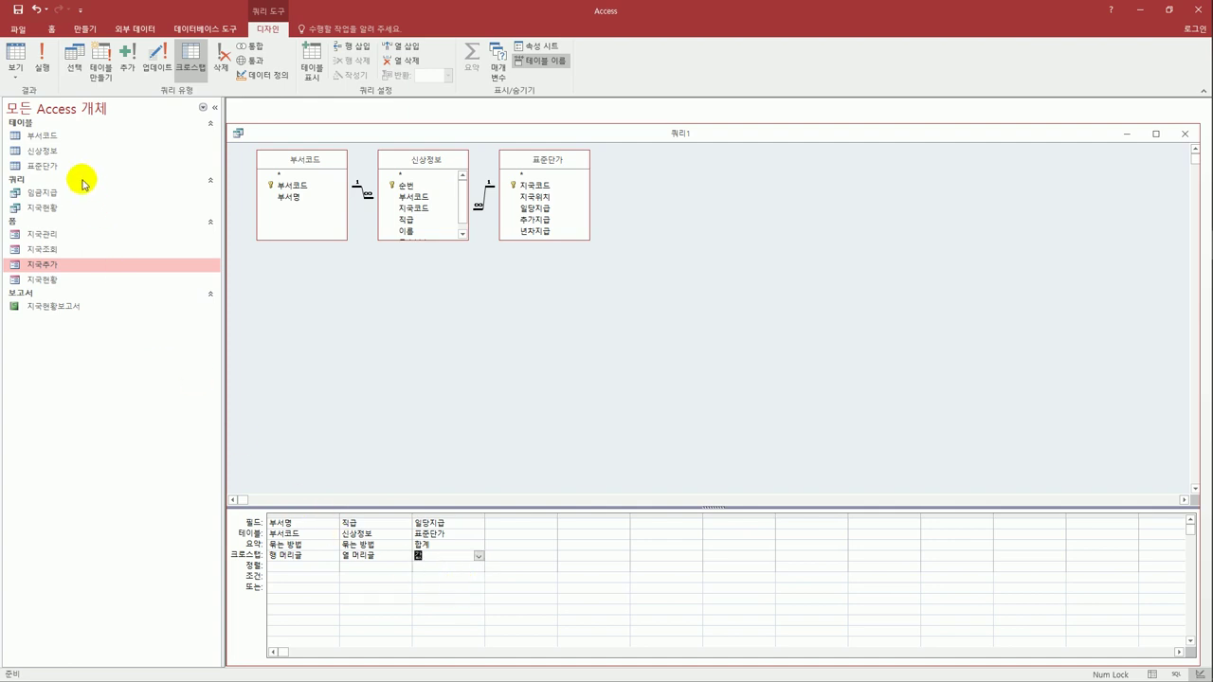
Show the crosstab's datasheet, then save the query as 부서별직급별 and close it.
{"action": "left_click", "coordinate": [14, 55]}
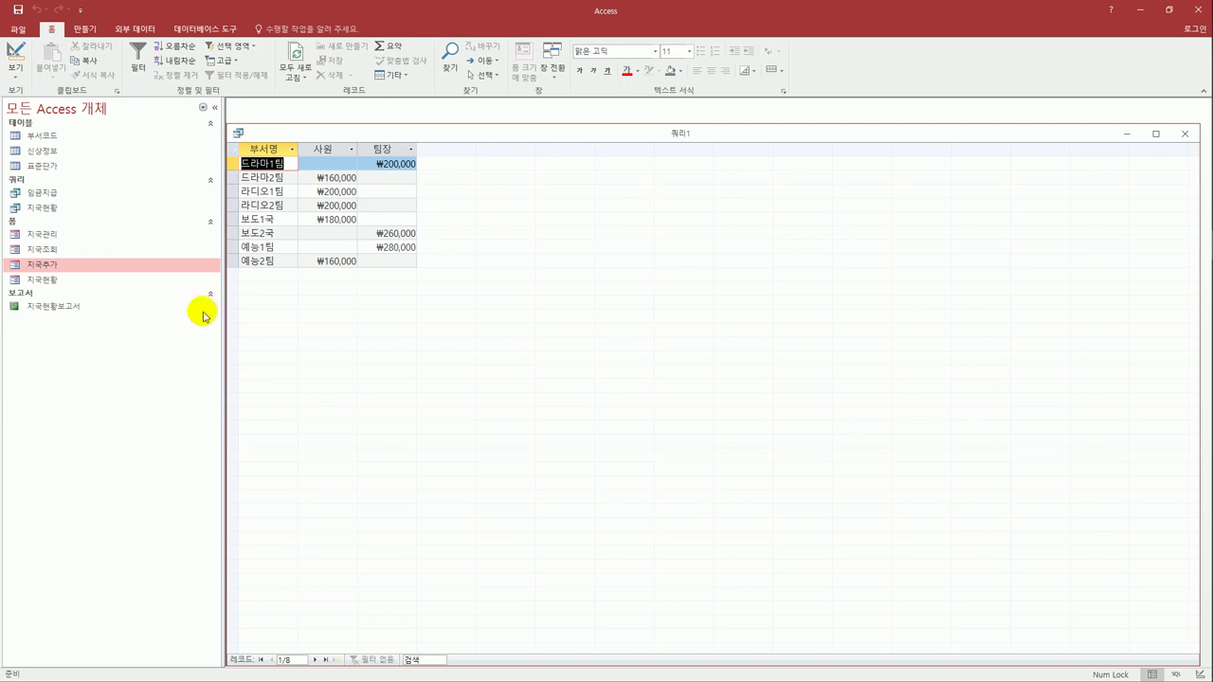
{"action": "left_click", "coordinate": [17, 9]}
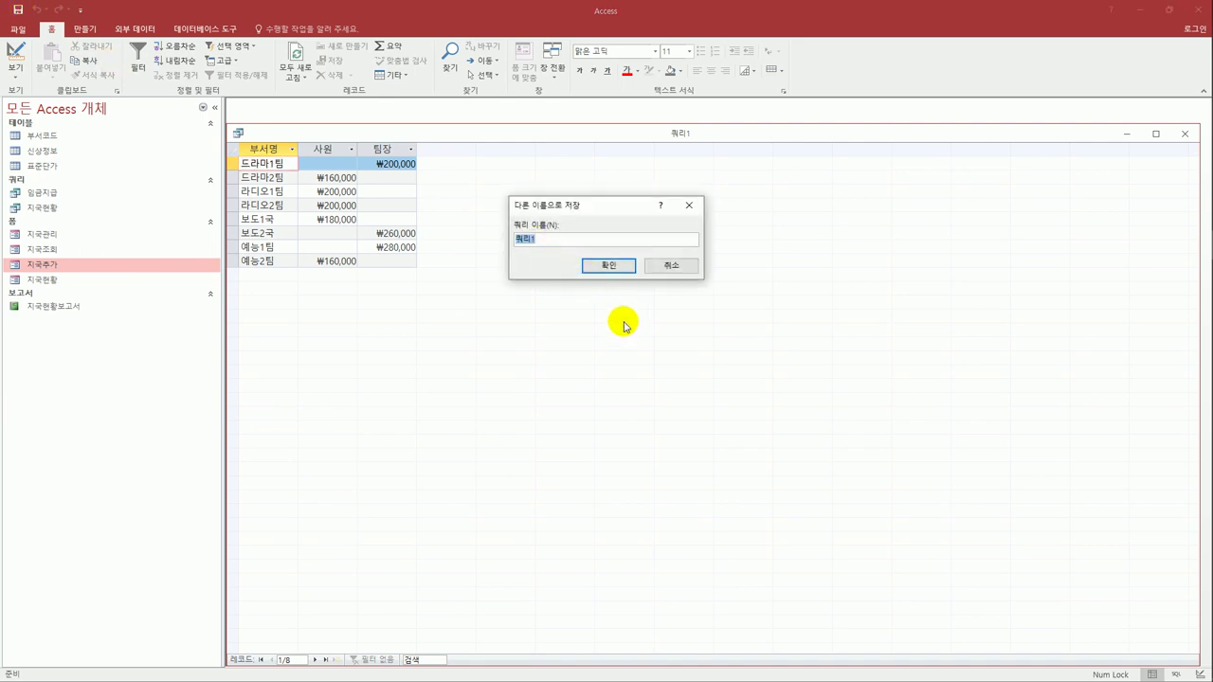
{"action": "type", "text": "ㅂ"}
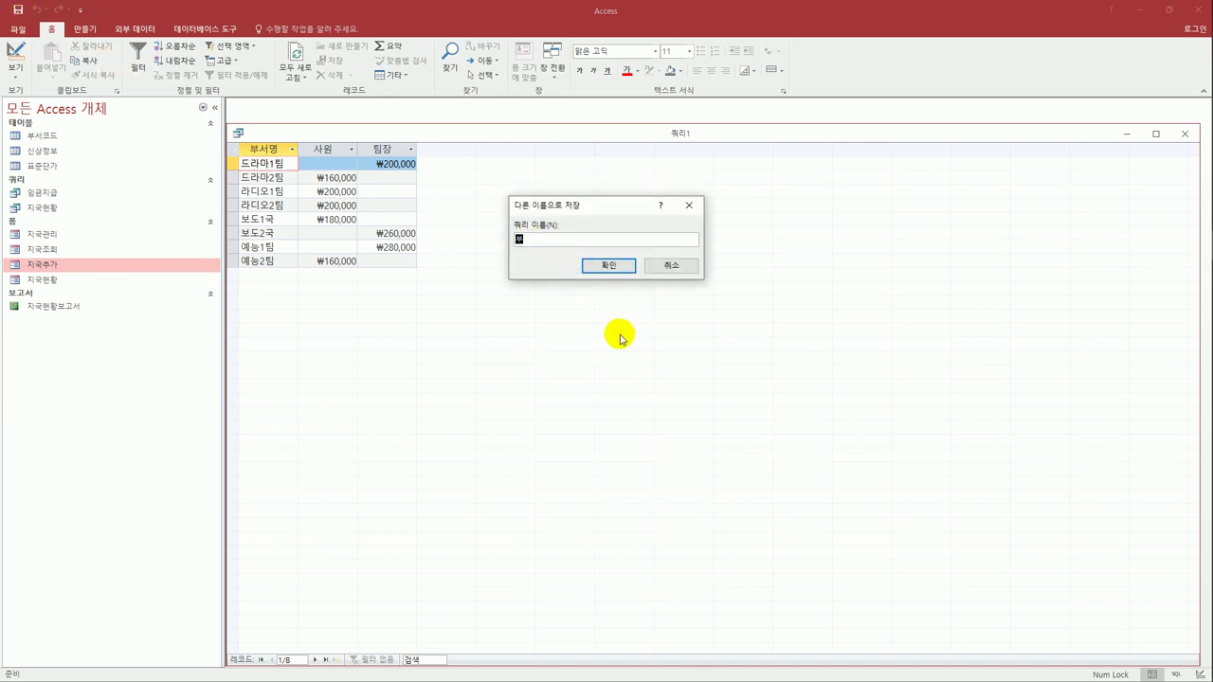
{"action": "type", "text": "서별직급별"}
{"action": "left_click", "coordinate": [612, 268]}
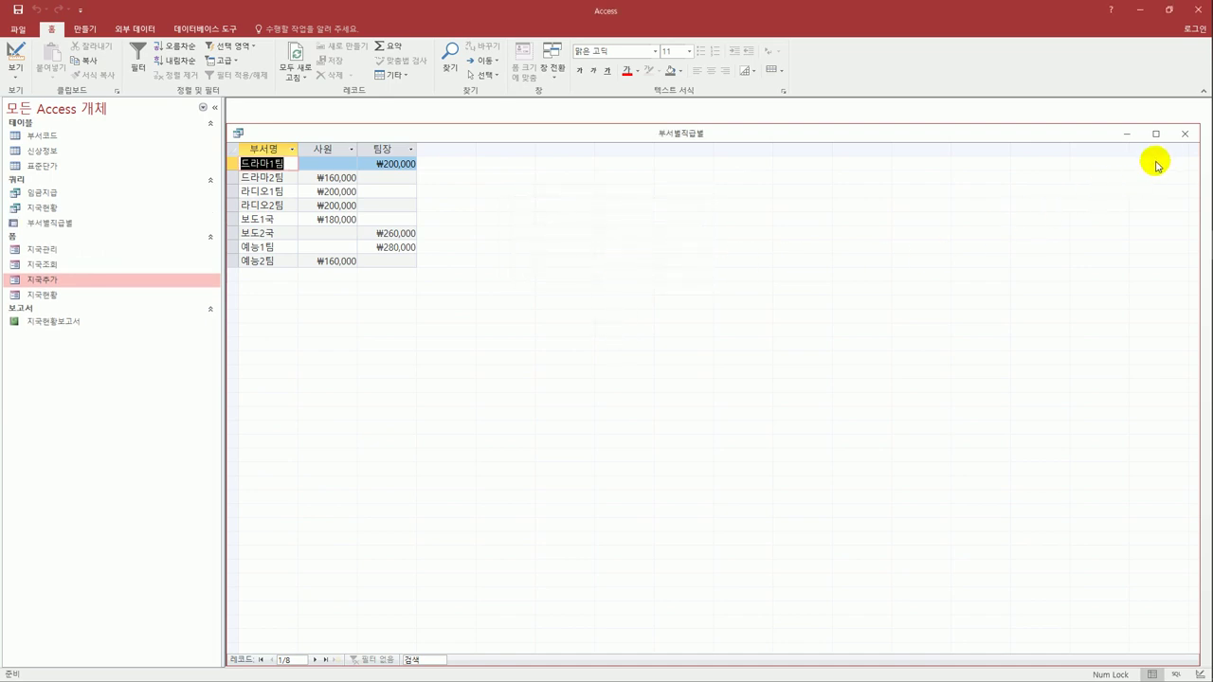
{"action": "left_click", "coordinate": [1183, 134]}
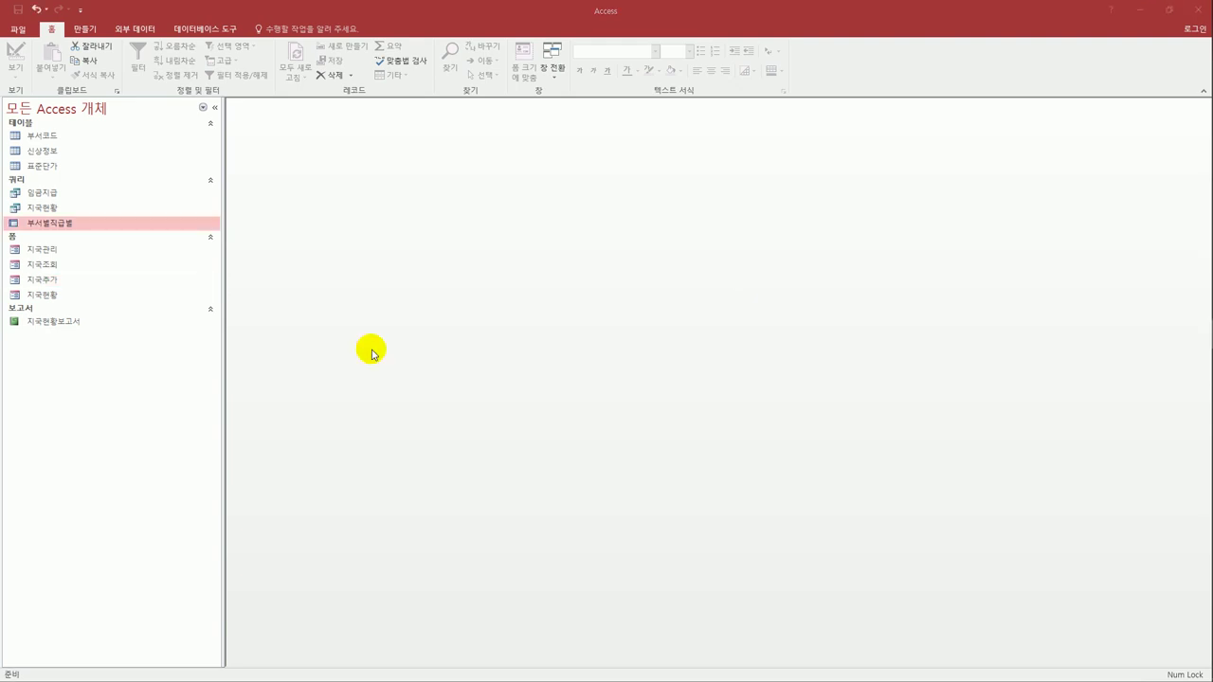
Create a new query with the 신상정보 and 표준단가 tables and enlarge the 신상정보 box to show all its fields.
{"action": "left_click", "coordinate": [81, 32]}
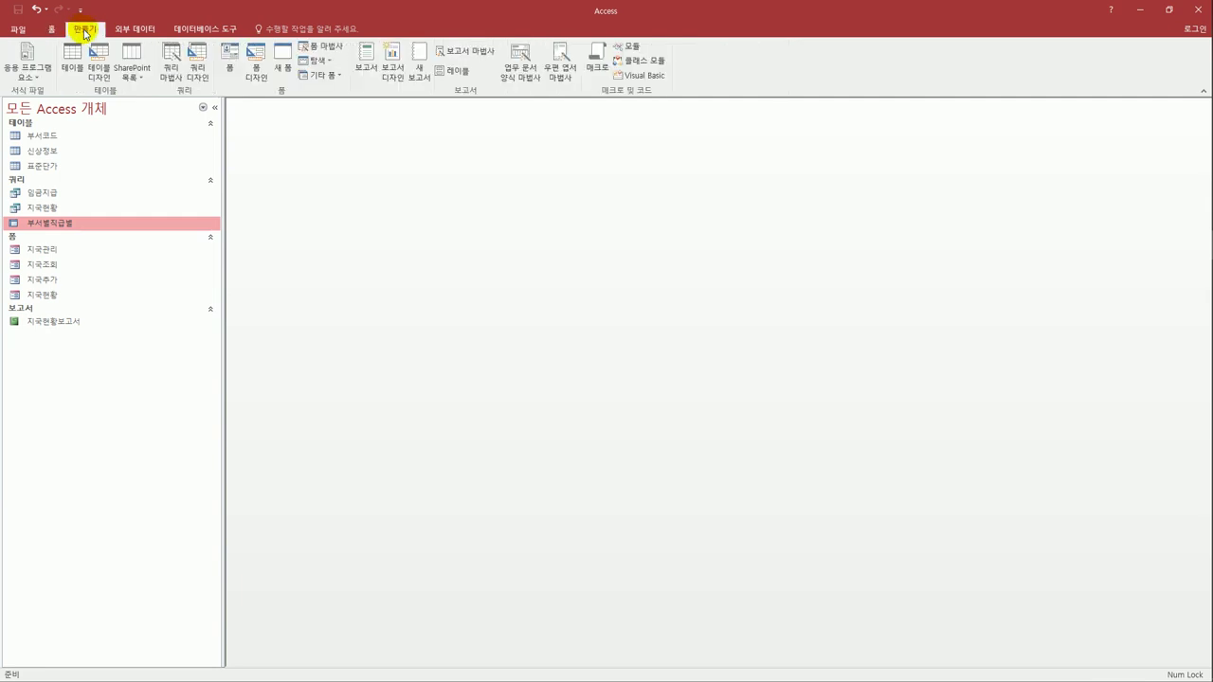
{"action": "left_click", "coordinate": [199, 72]}
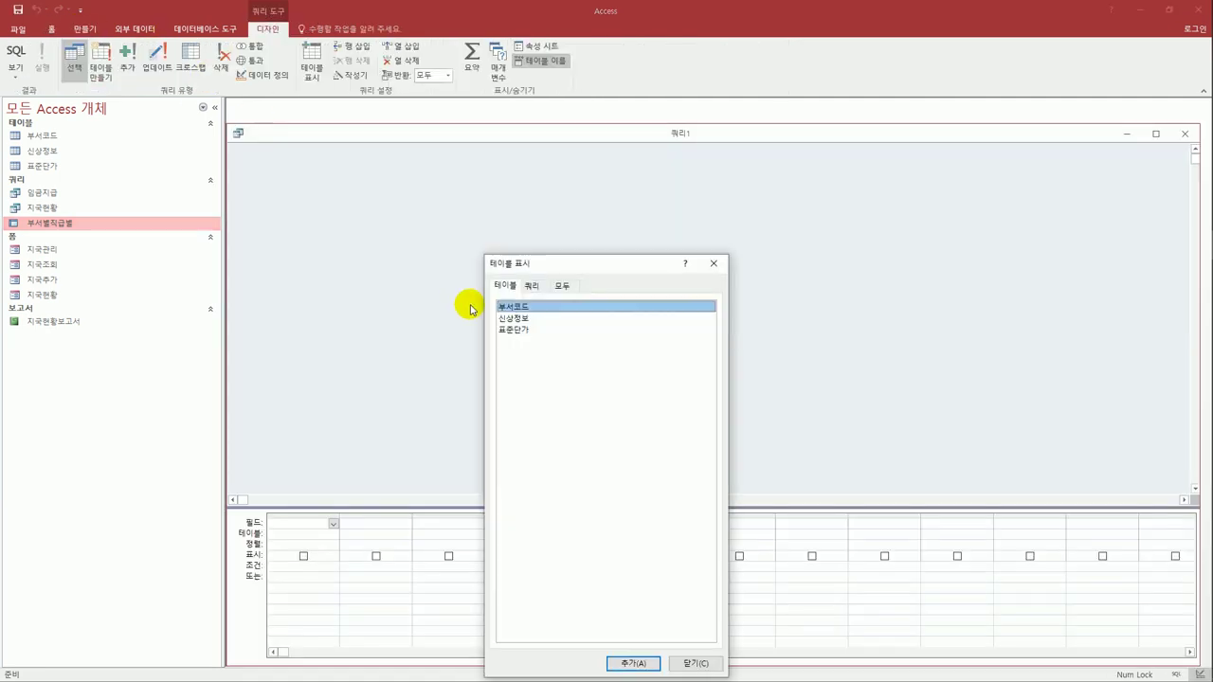
{"action": "left_click", "coordinate": [520, 320]}
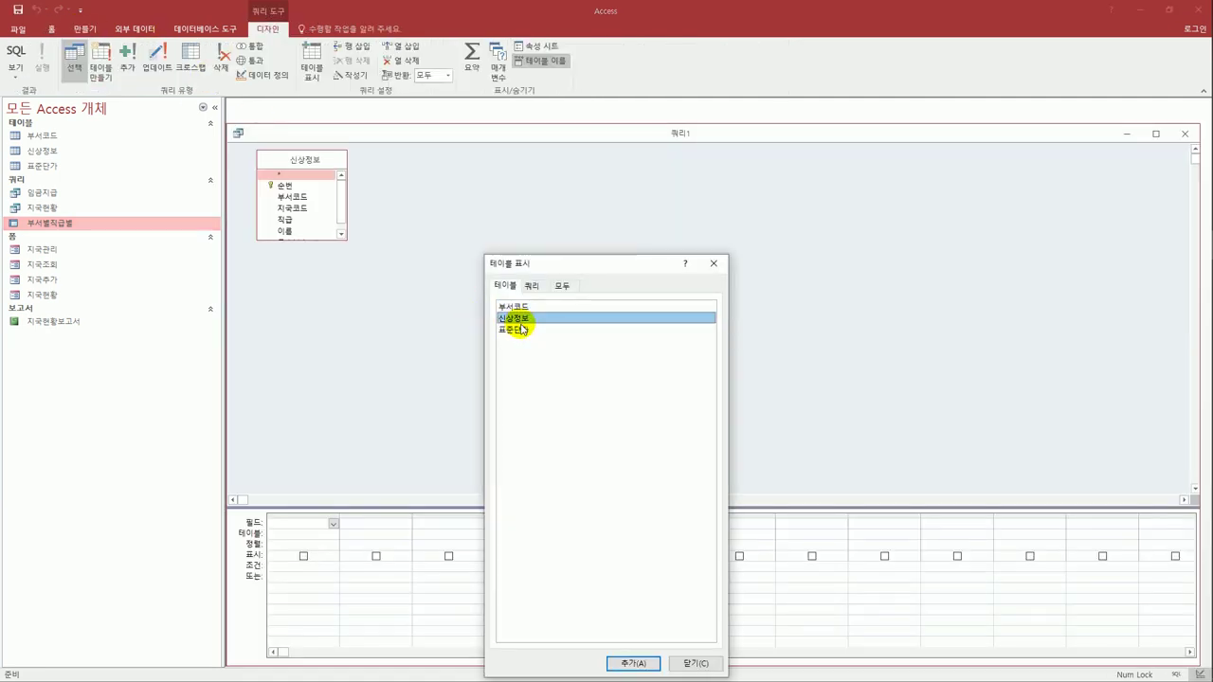
{"action": "double_click", "coordinate": [523, 331]}
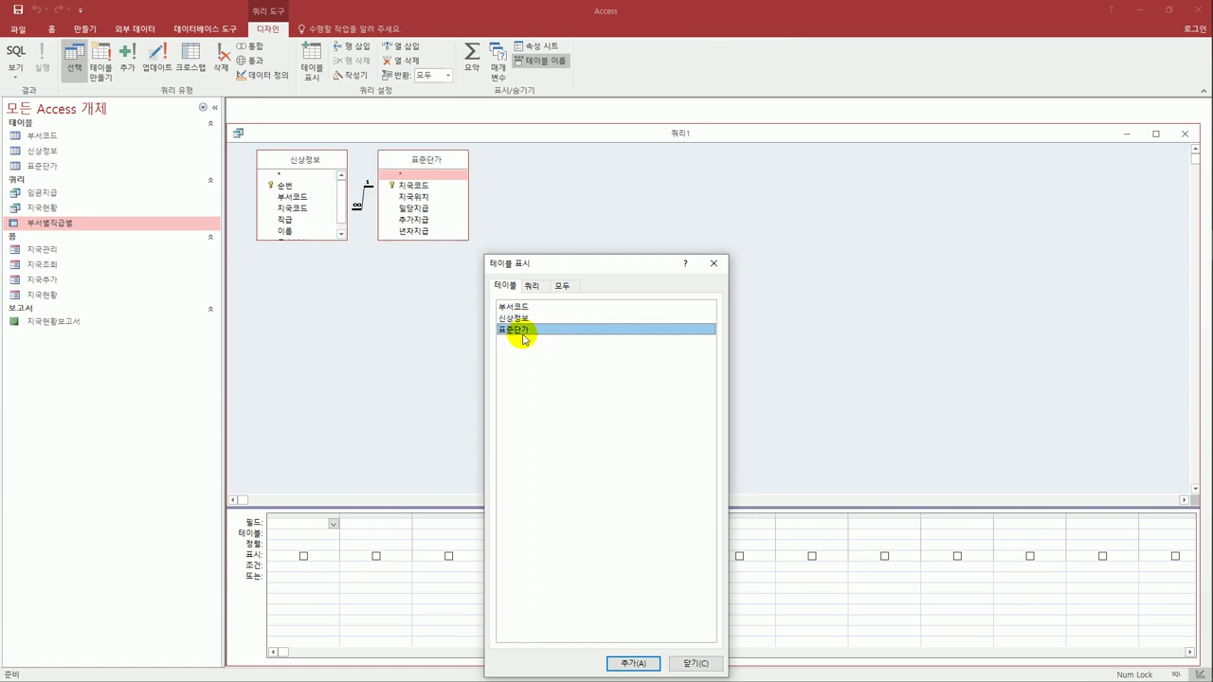
{"action": "left_click", "coordinate": [713, 263]}
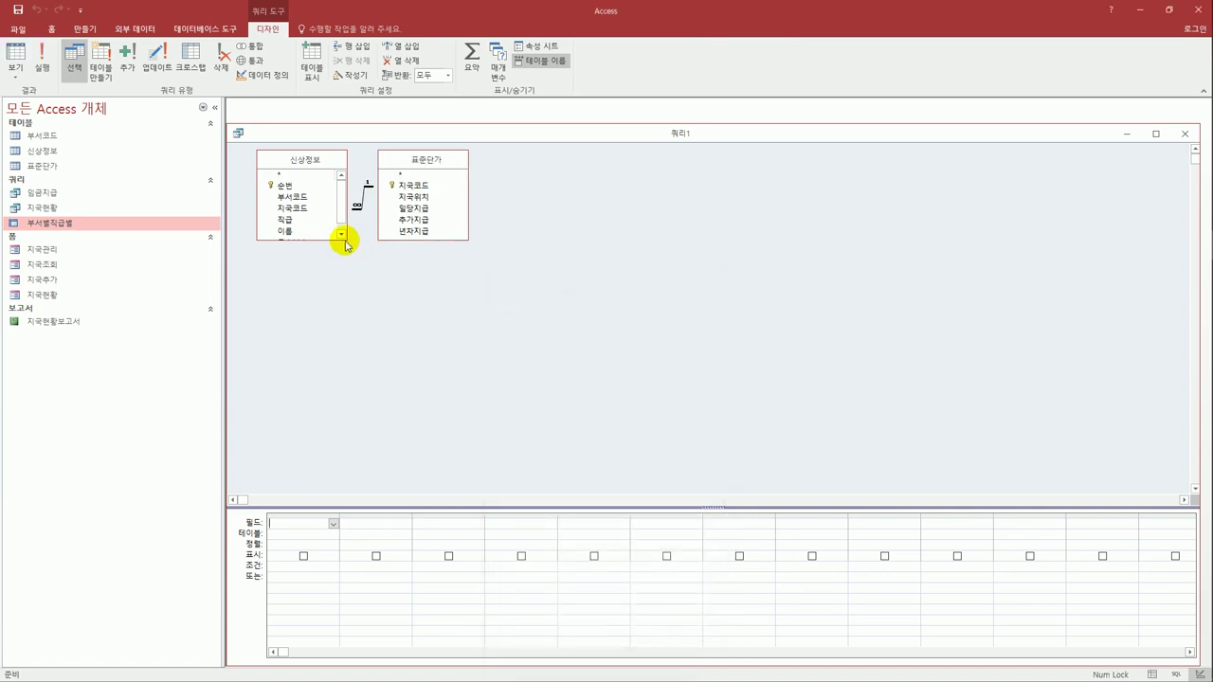
{"action": "left_click_drag", "start_coordinate": [334, 240], "coordinate": [337, 281]}
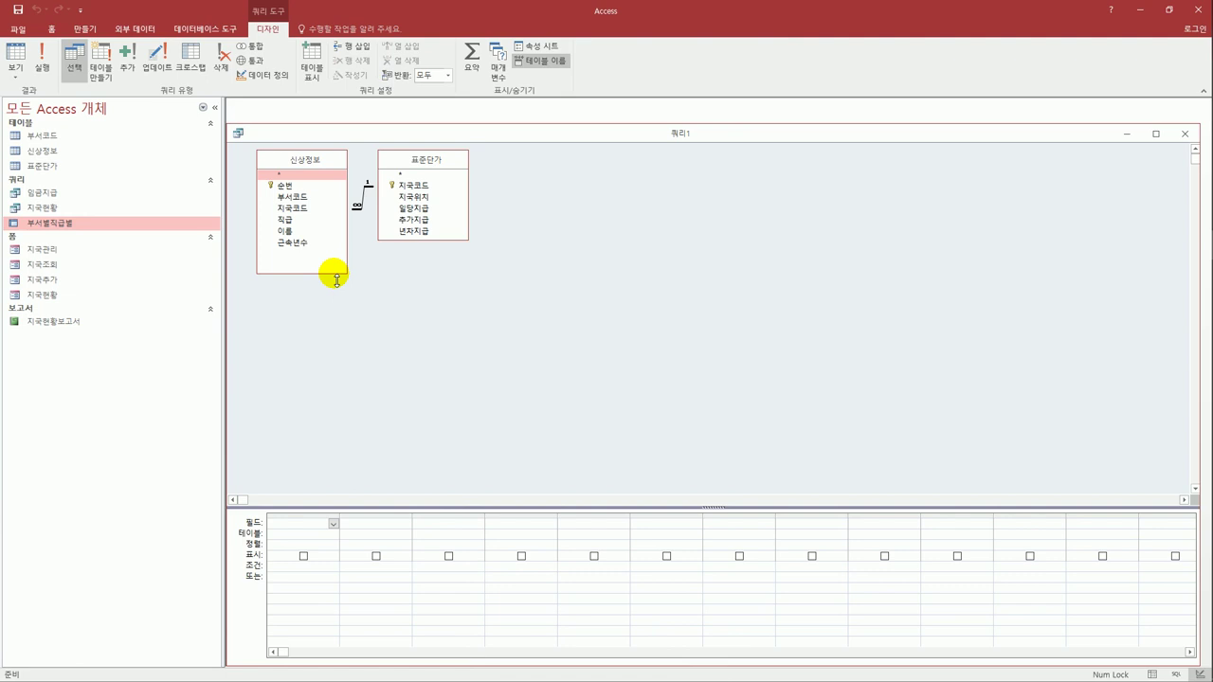
Add 지국위치 and 년차지급 from 표준단가, turn on the totals row and summarize 년차지급 with 합계.
{"action": "double_click", "coordinate": [414, 197]}
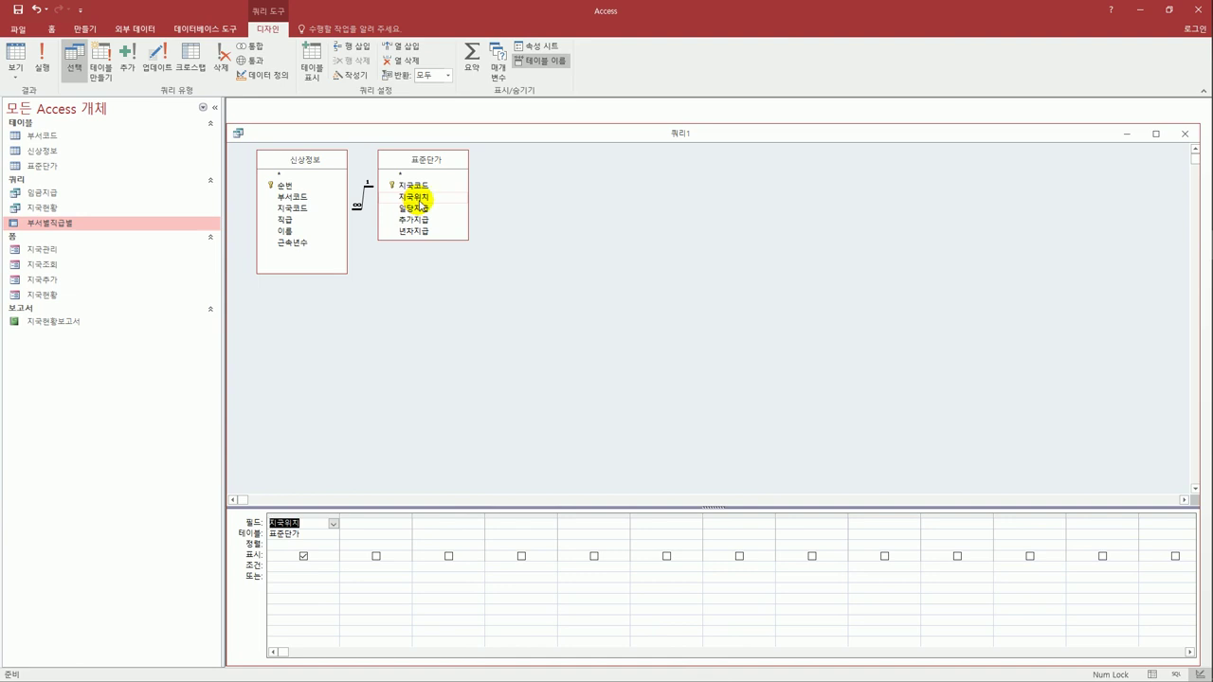
{"action": "double_click", "coordinate": [421, 231]}
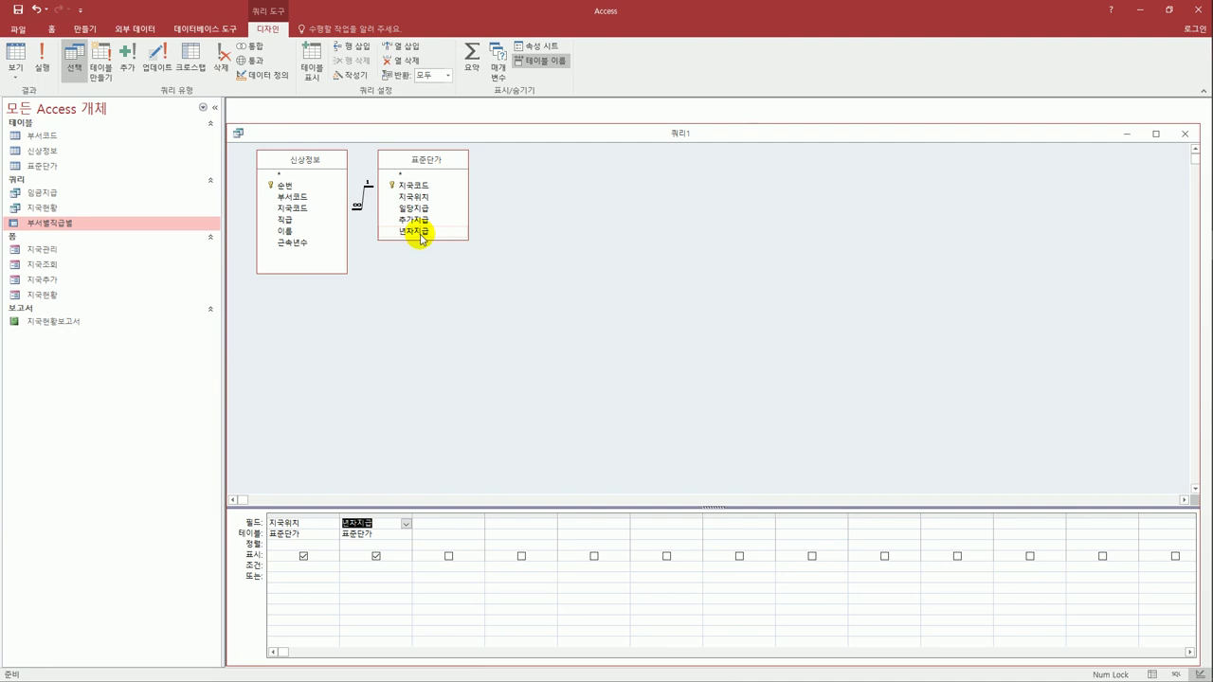
{"action": "left_click", "coordinate": [471, 59]}
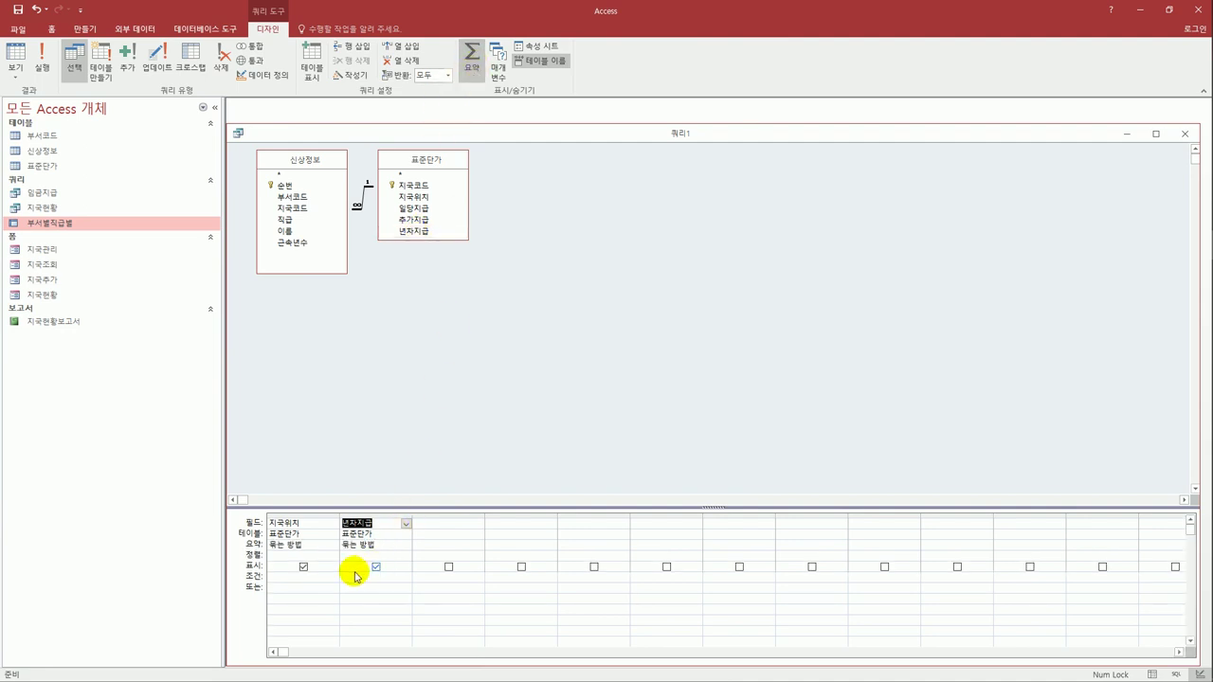
{"action": "left_click", "coordinate": [405, 547]}
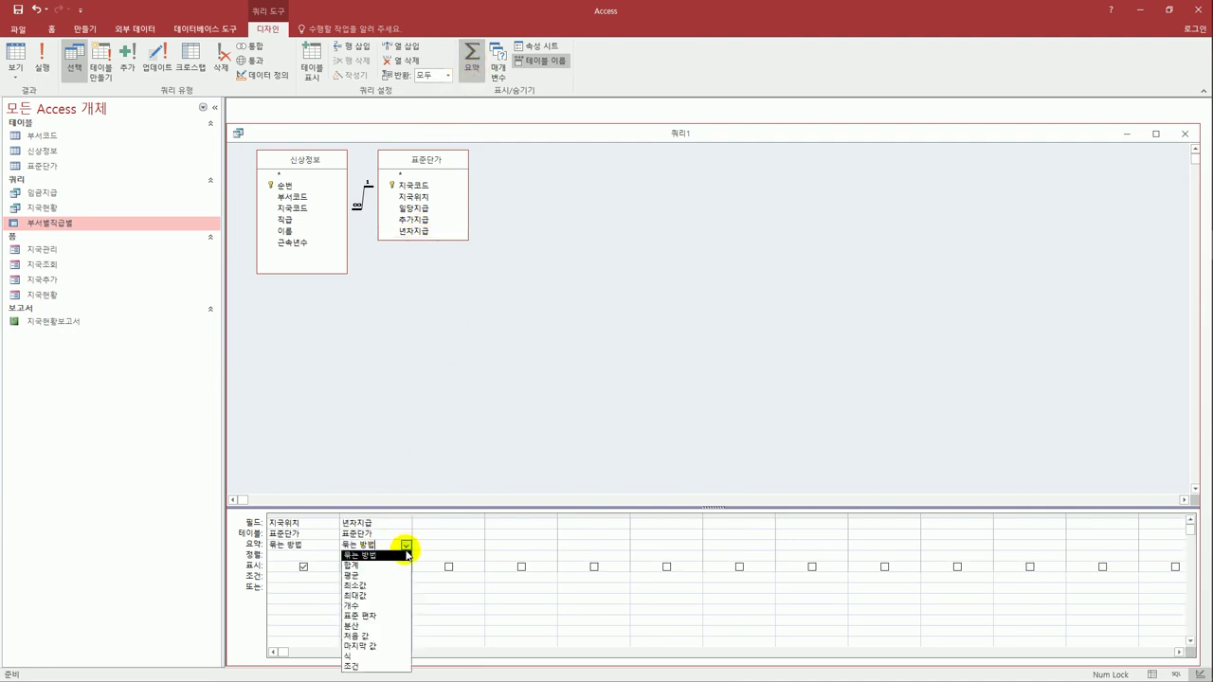
{"action": "left_click", "coordinate": [396, 566]}
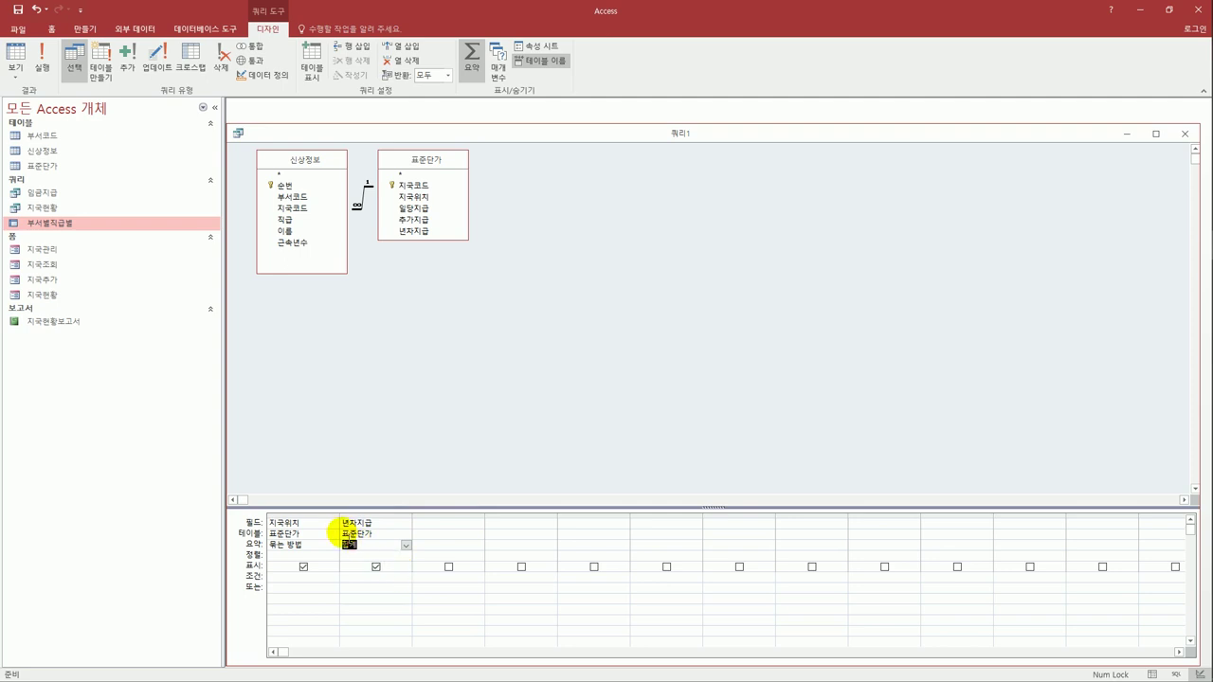
Label the 년차지급 column 년차지급액 and add 근속년수 from 신상정보 as a hidden field with the criterion >=5.
{"action": "left_click", "coordinate": [343, 523]}
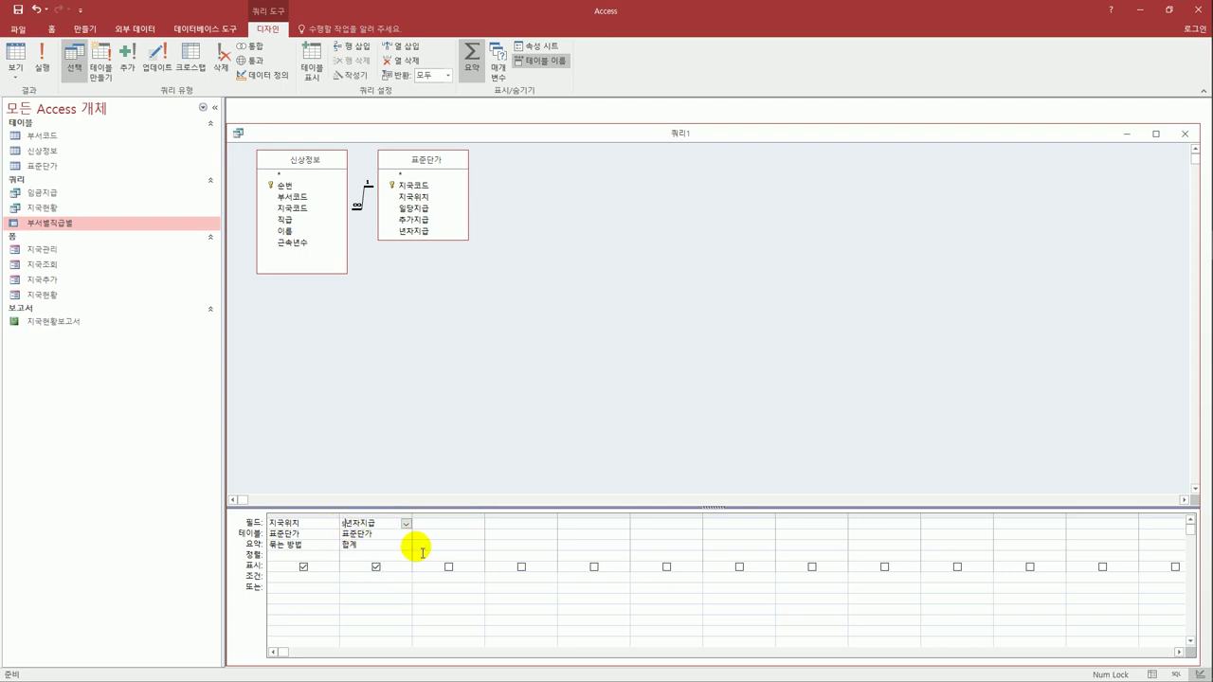
{"action": "type", "text": "년차지급액: 년차지급"}
{"action": "double_click", "coordinate": [309, 243]}
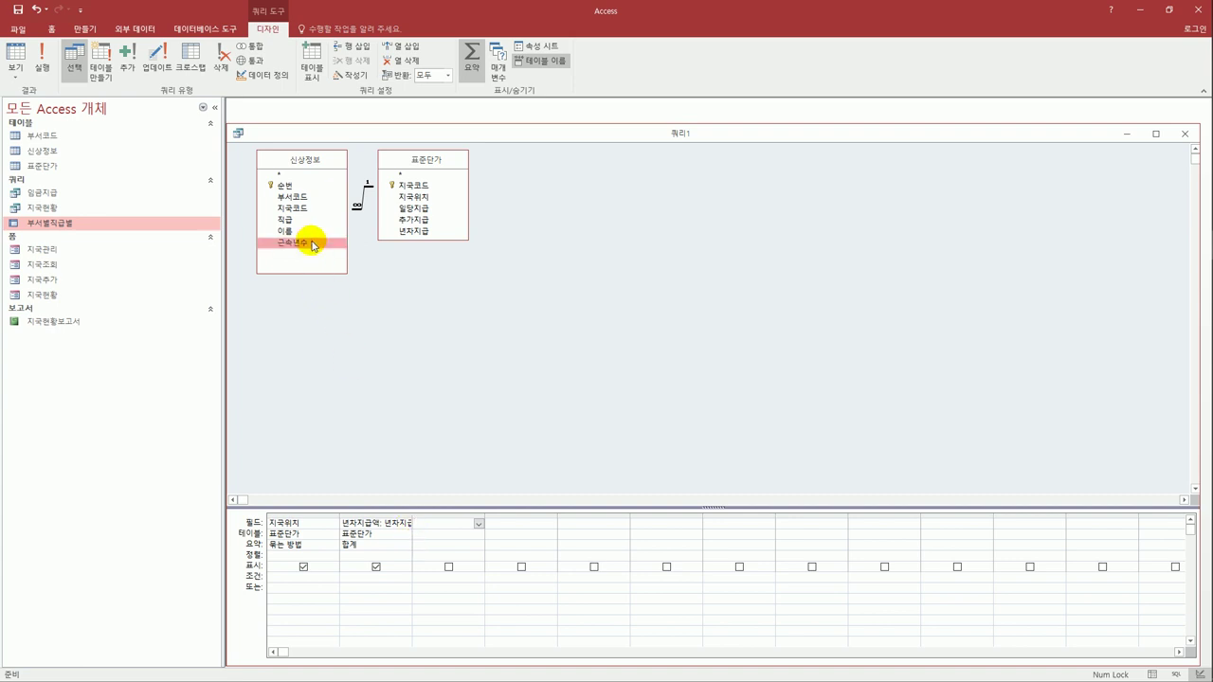
{"action": "left_click", "coordinate": [448, 567]}
{"action": "left_click", "coordinate": [451, 577]}
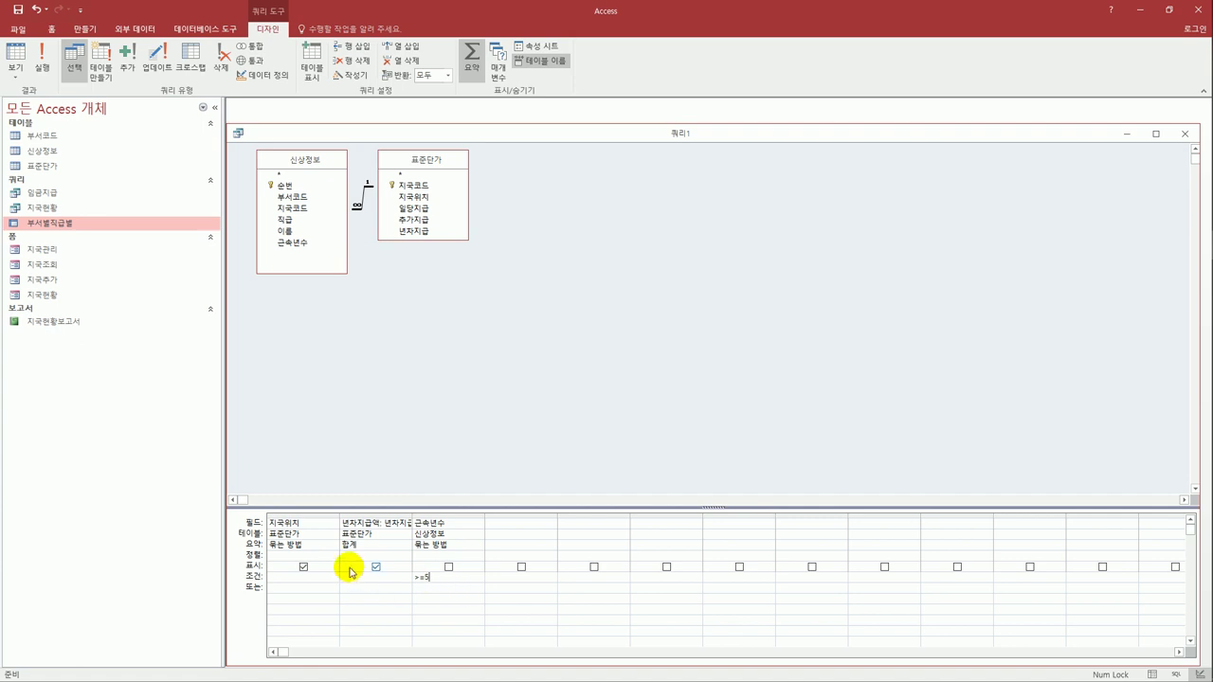
Sort 지국위치 in ascending order (오름차순) and show the query's datasheet.
{"action": "left_click", "coordinate": [333, 556]}
{"action": "left_click", "coordinate": [330, 567]}
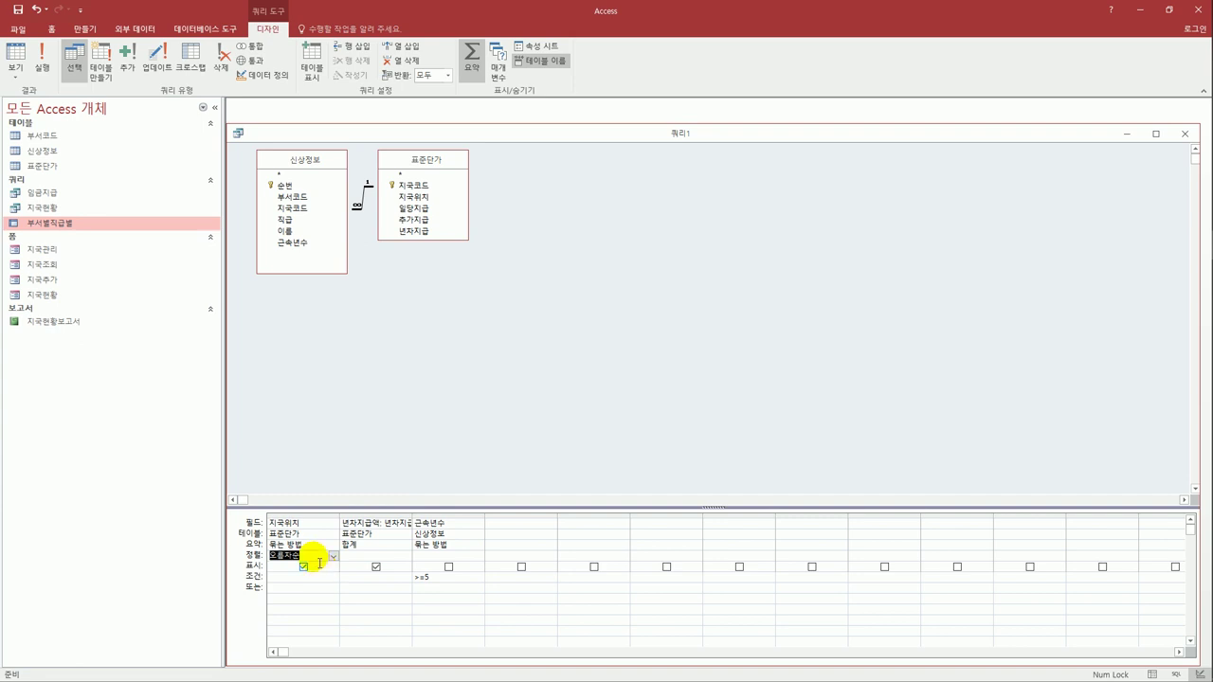
{"action": "left_click", "coordinate": [15, 59]}
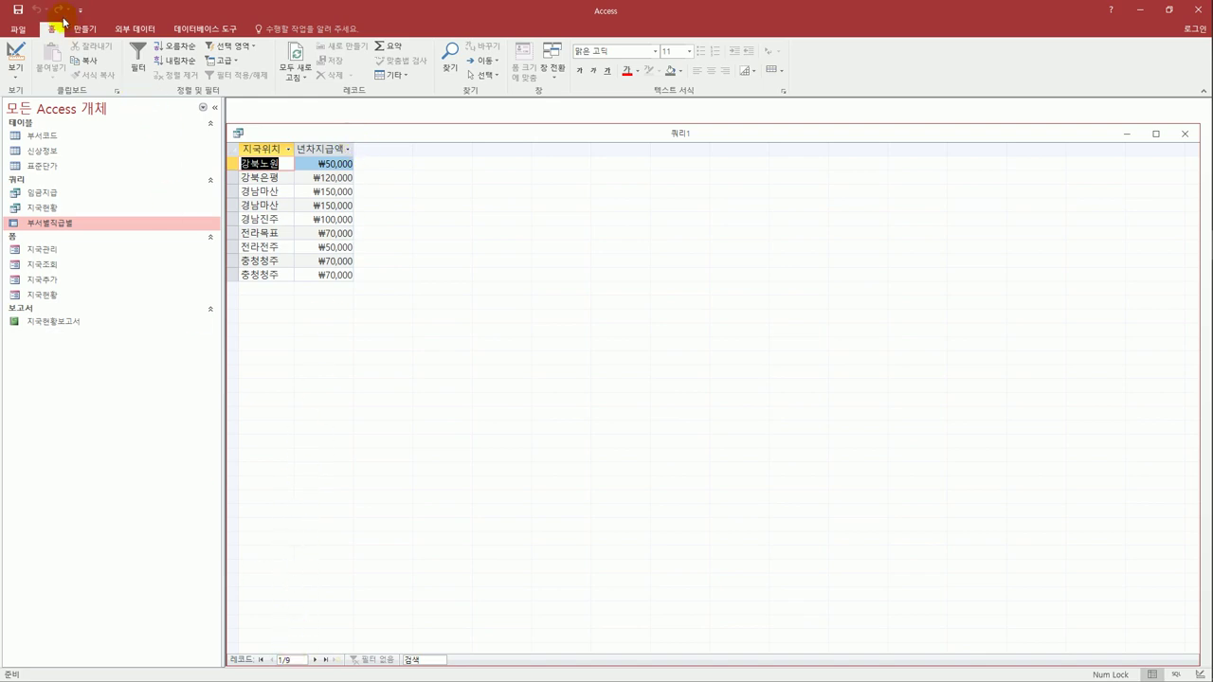
Save the query as 지국별년차지급액 and close it.
{"action": "left_click", "coordinate": [26, 10]}
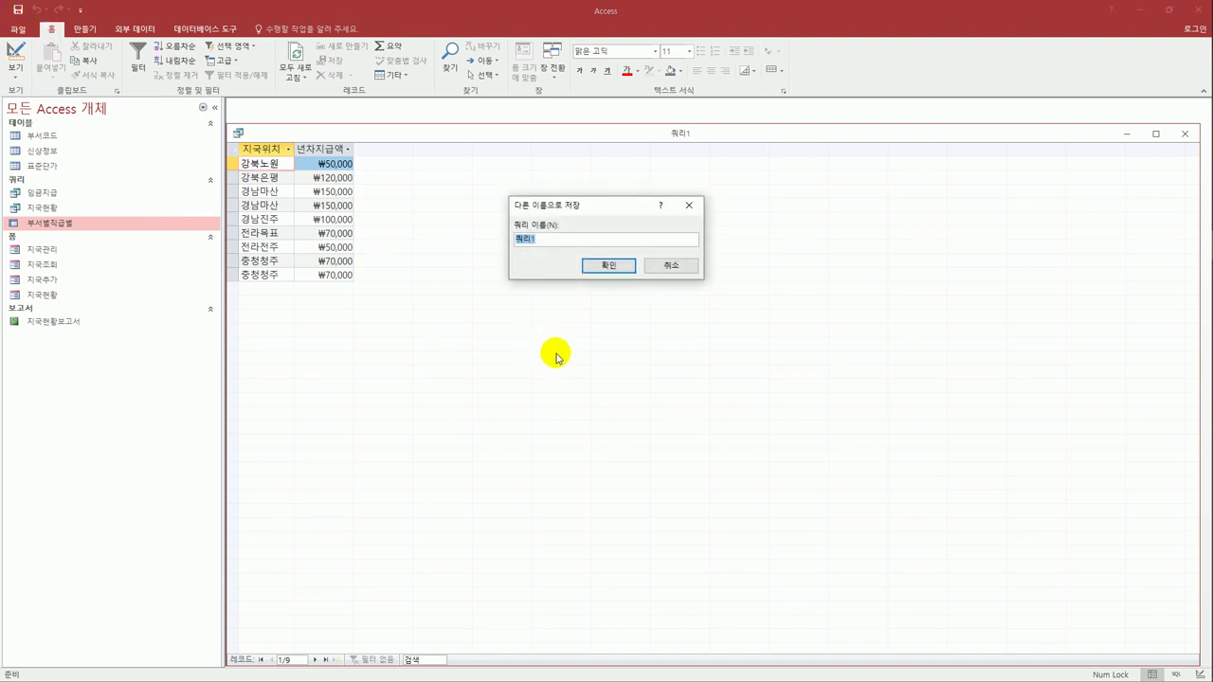
{"action": "type", "text": "지국ㅎ"}
{"action": "type", "text": "별년차지"}
{"action": "type", "text": "급액"}
{"action": "left_click", "coordinate": [607, 265]}
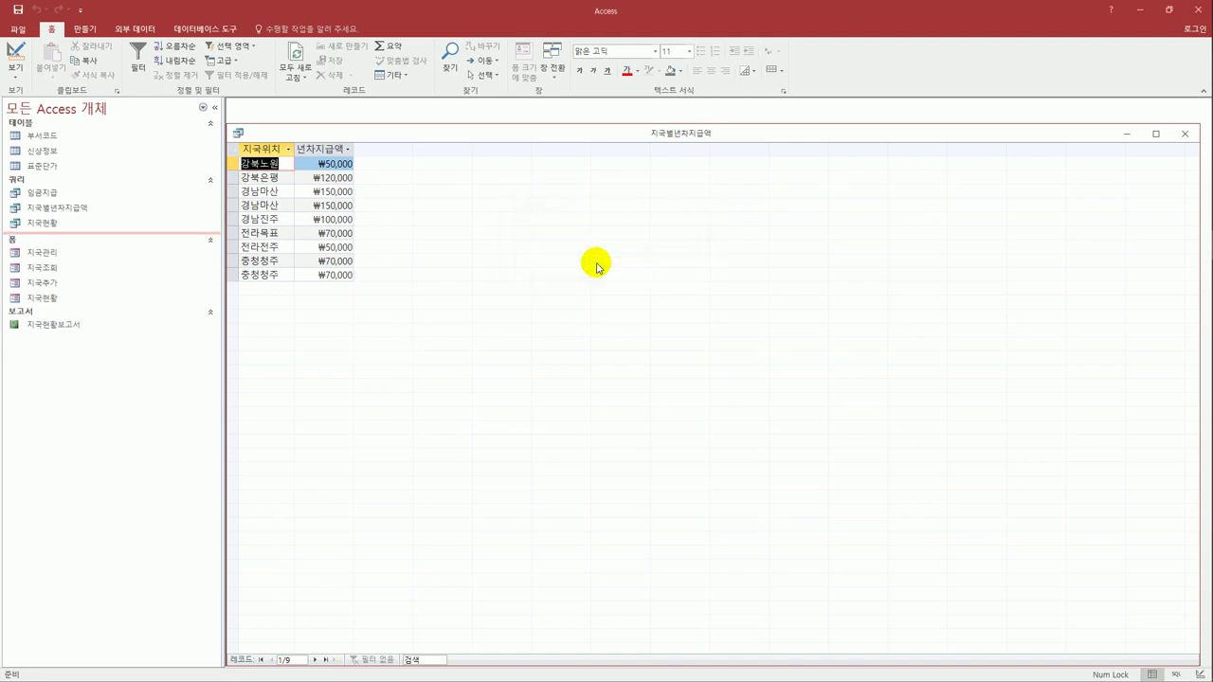
{"action": "left_click", "coordinate": [1184, 134]}
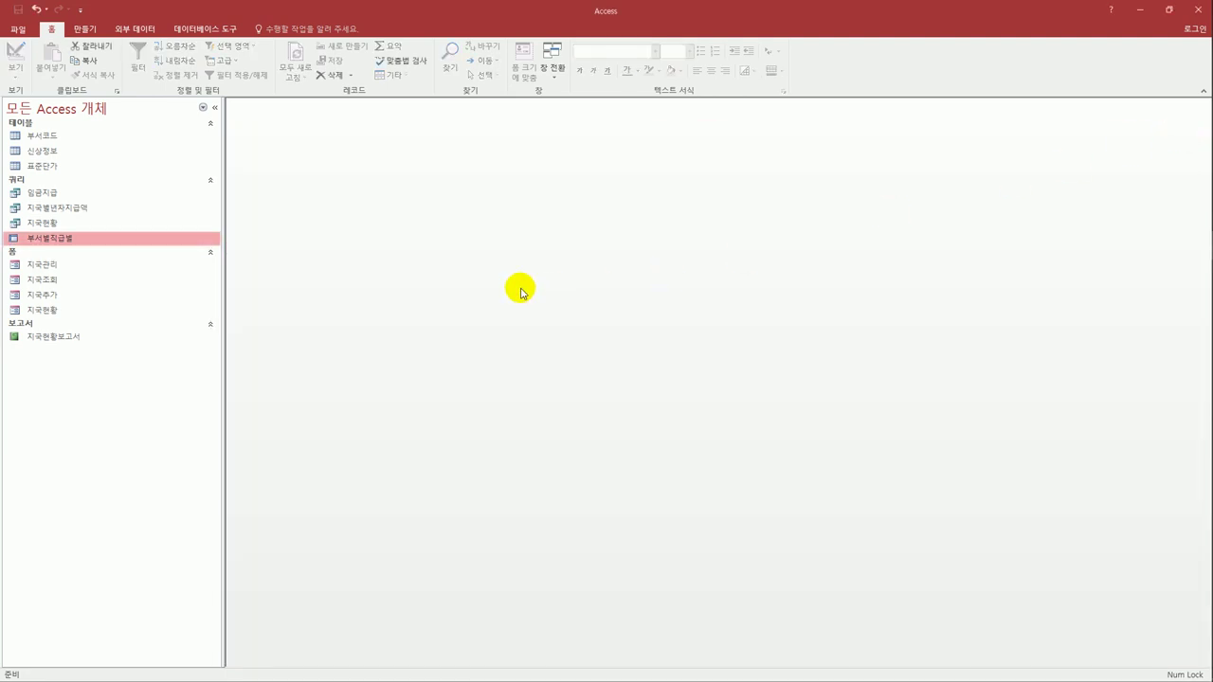